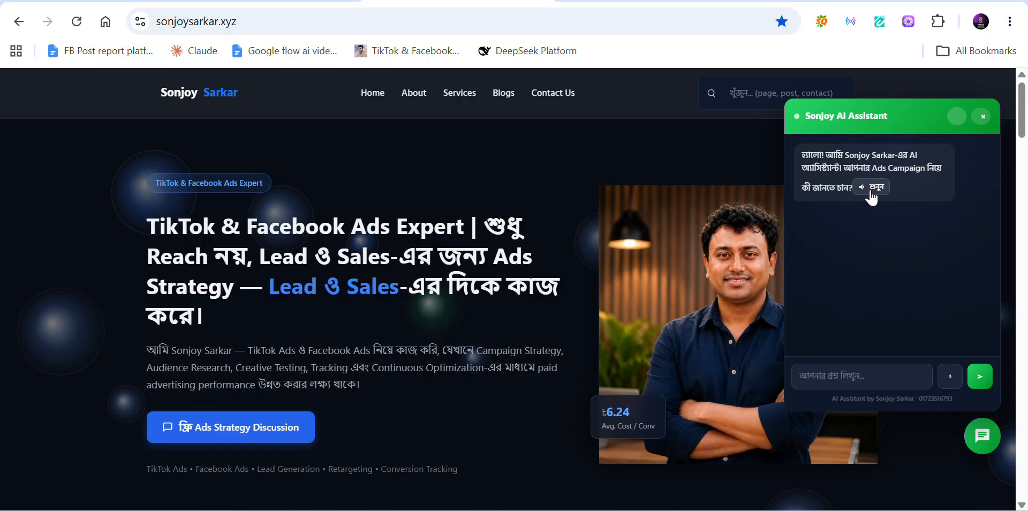
Step: Ask the assistant 'apnara ki service den', then pick the 7-day trial package question
left_click(860, 382)
type("ap")
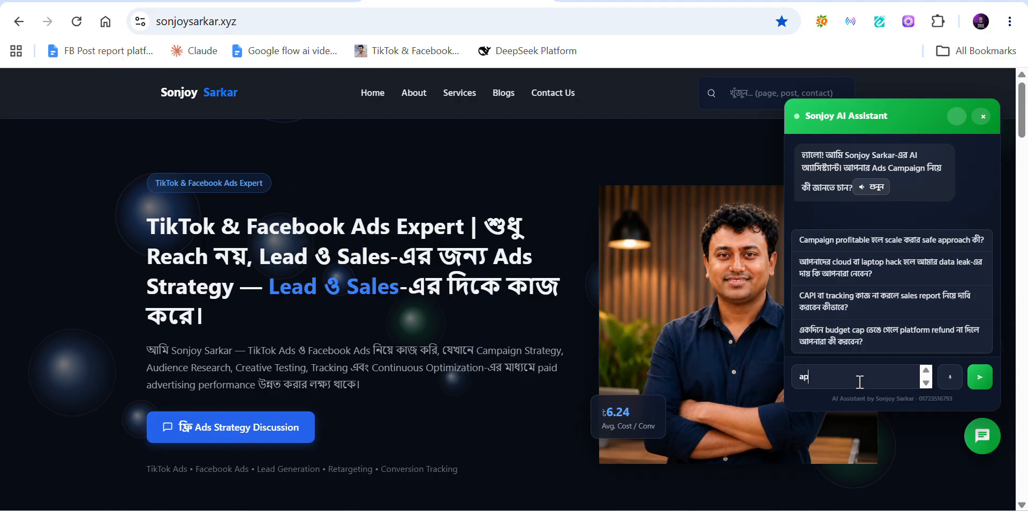
type("nara")
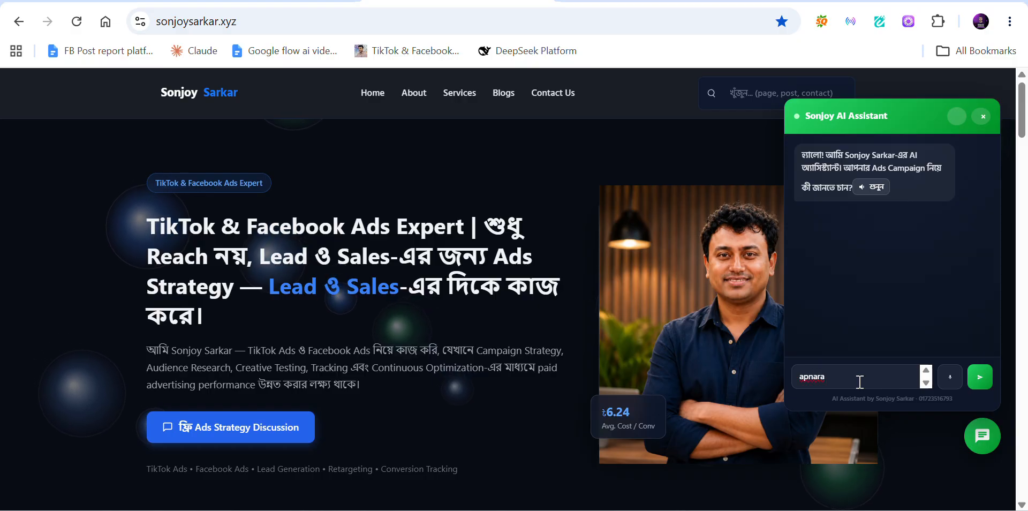
type(" ki service den")
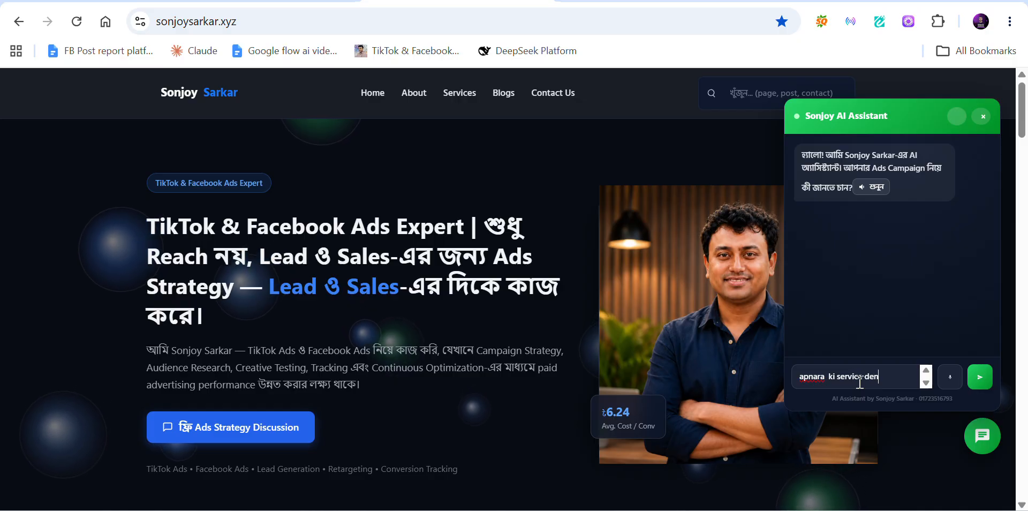
key("Return")
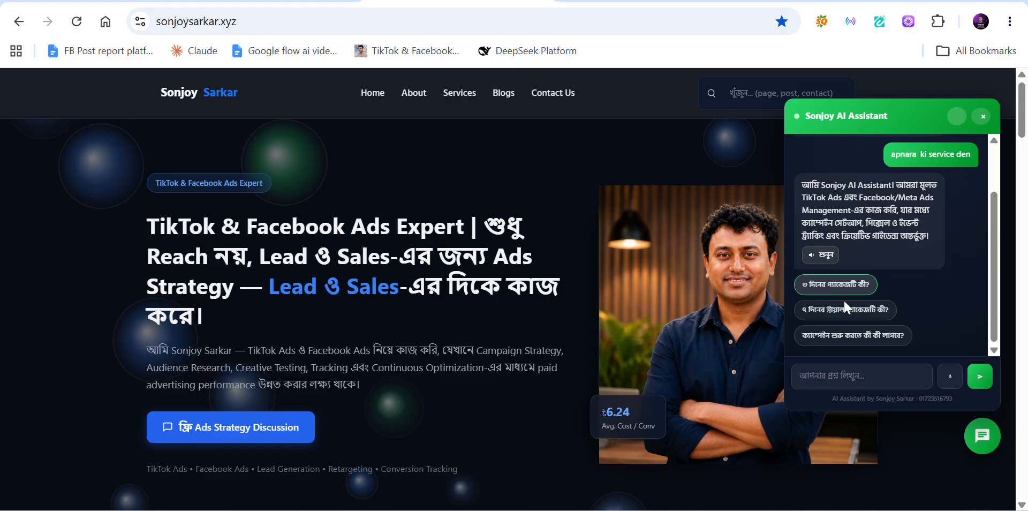
left_click(851, 307)
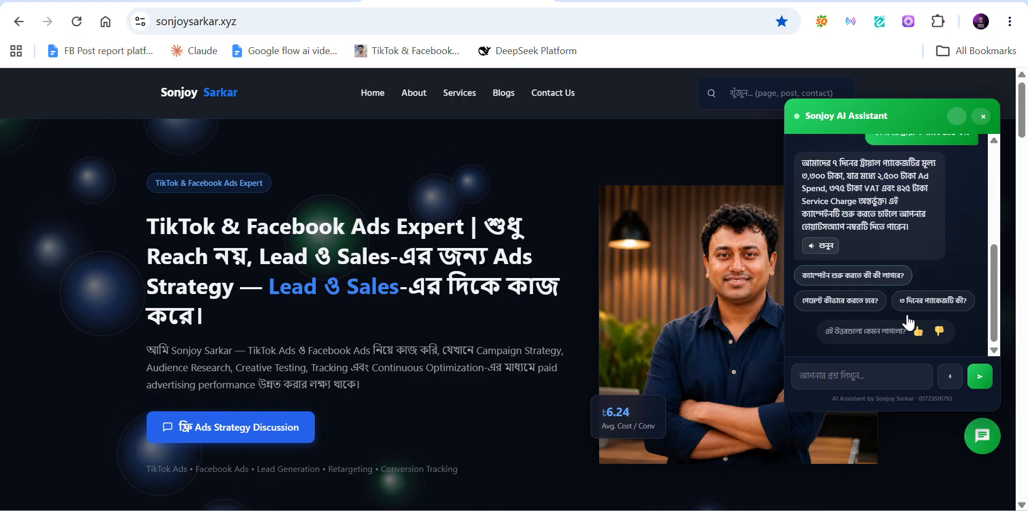
Step: Start recording a spoken question with the chat's microphone button
left_click(951, 376)
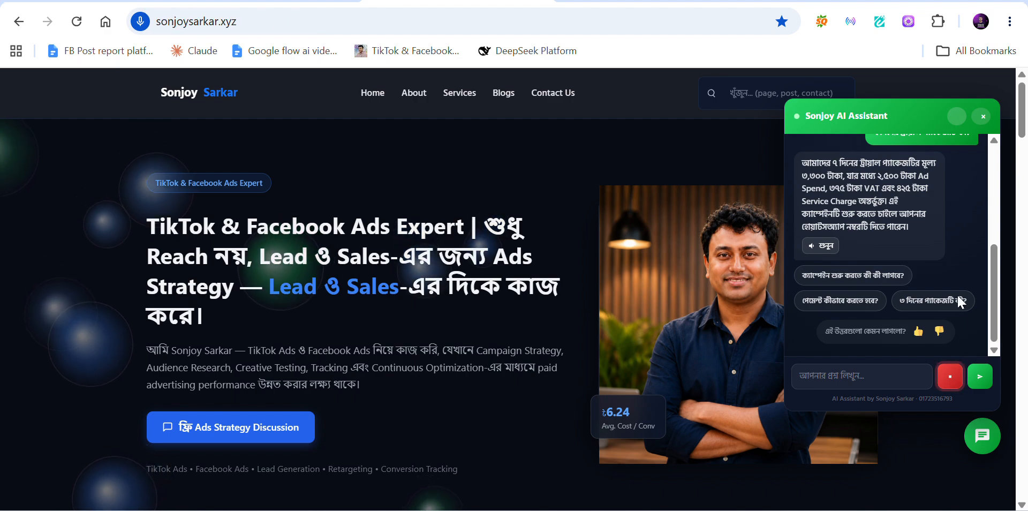
Step: Send the spoken pixel and landing-page question and scroll through the tracking-setup reply
left_click(949, 379)
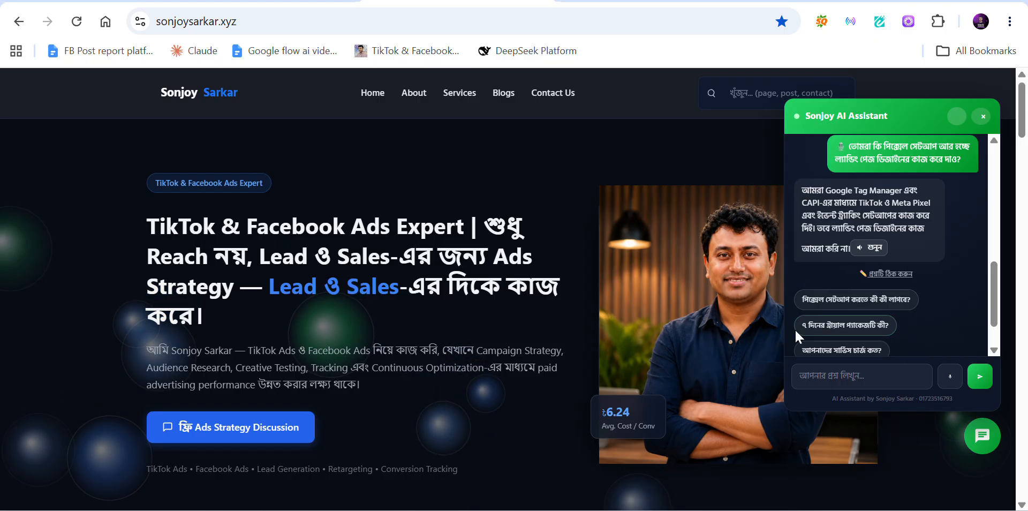
scroll(927, 263, "up", 2)
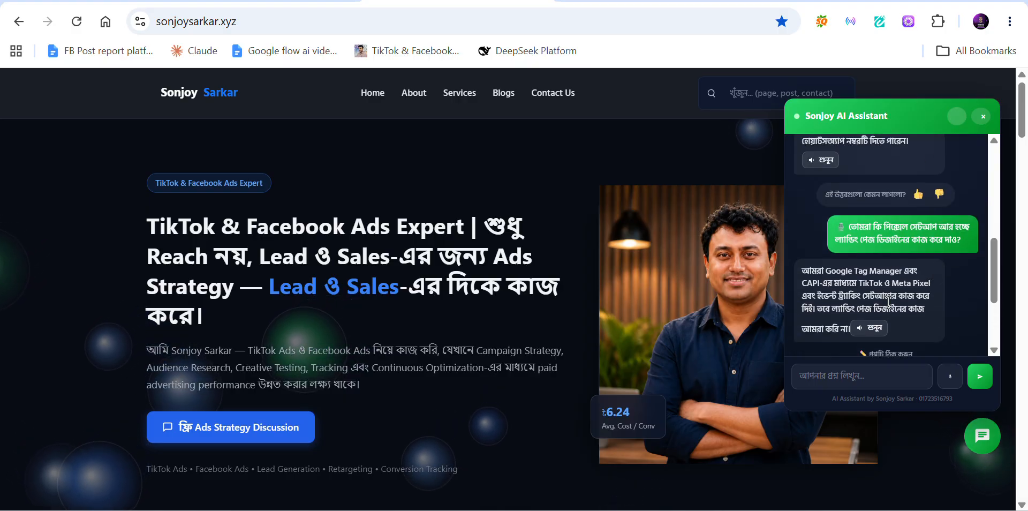
scroll(900, 276, "down", 1)
scroll(900, 276, "down", 3)
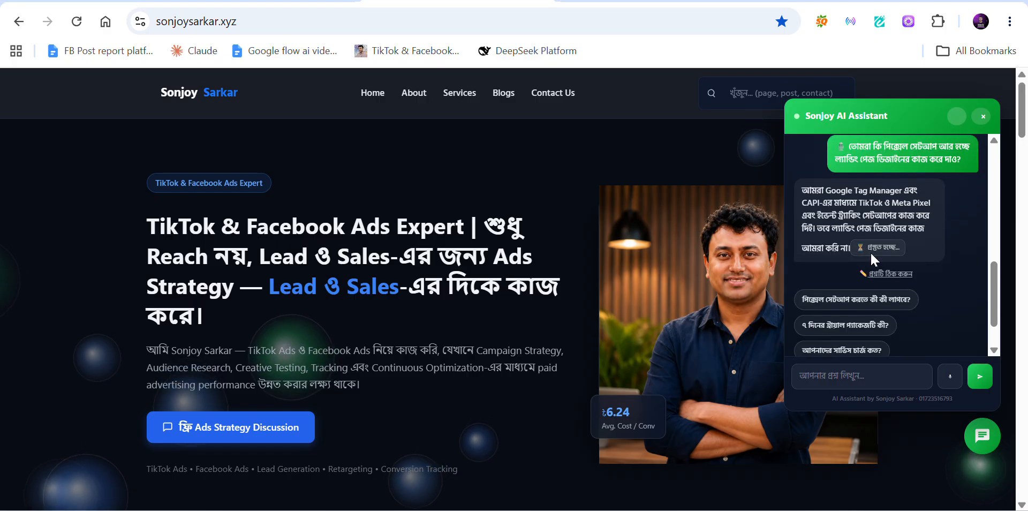
Step: Play the pixel-setup answer aloud with শুনুন, then pause it with থামান
left_click(872, 254)
left_click(846, 328)
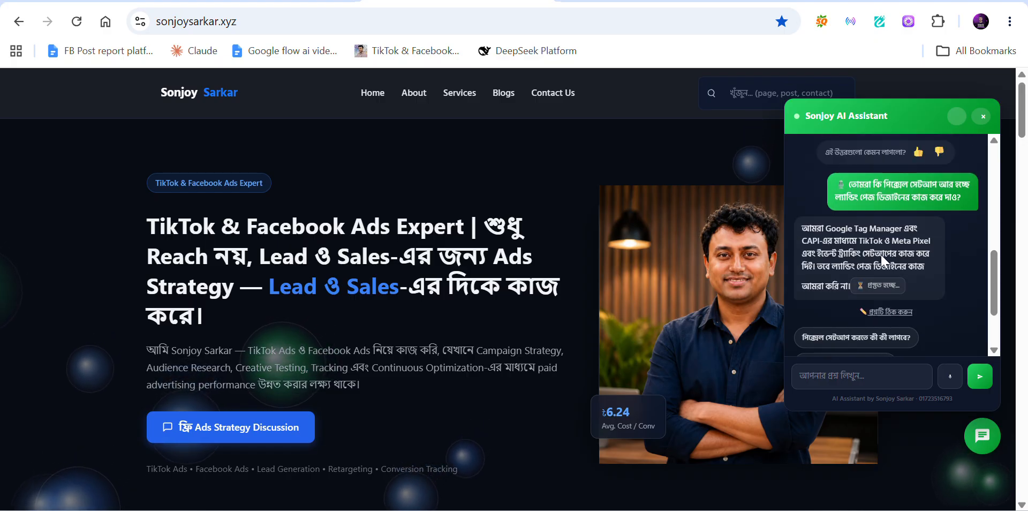
scroll(868, 252, "down", 5)
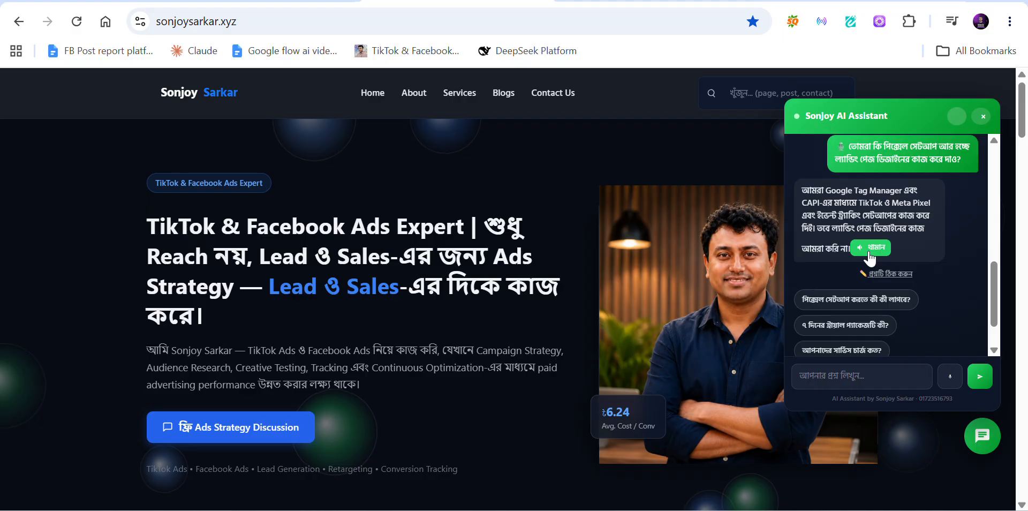
left_click(868, 254)
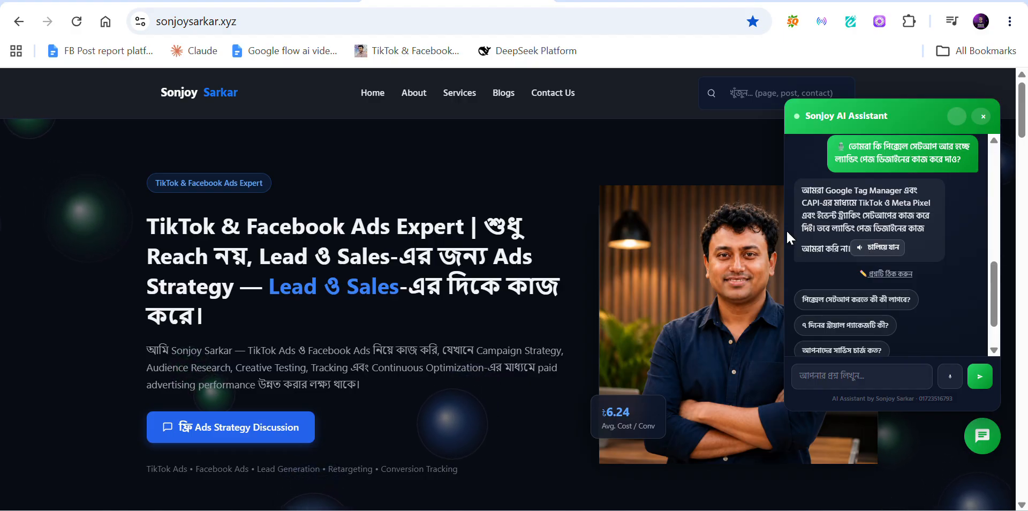
scroll(905, 242, "down", 1)
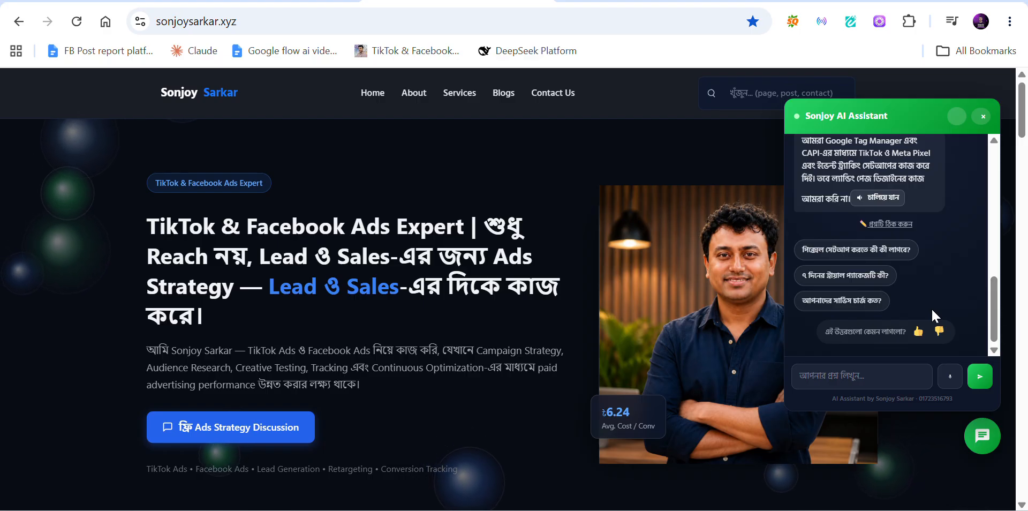
scroll(928, 286, "up", 2)
scroll(928, 286, "down", 2)
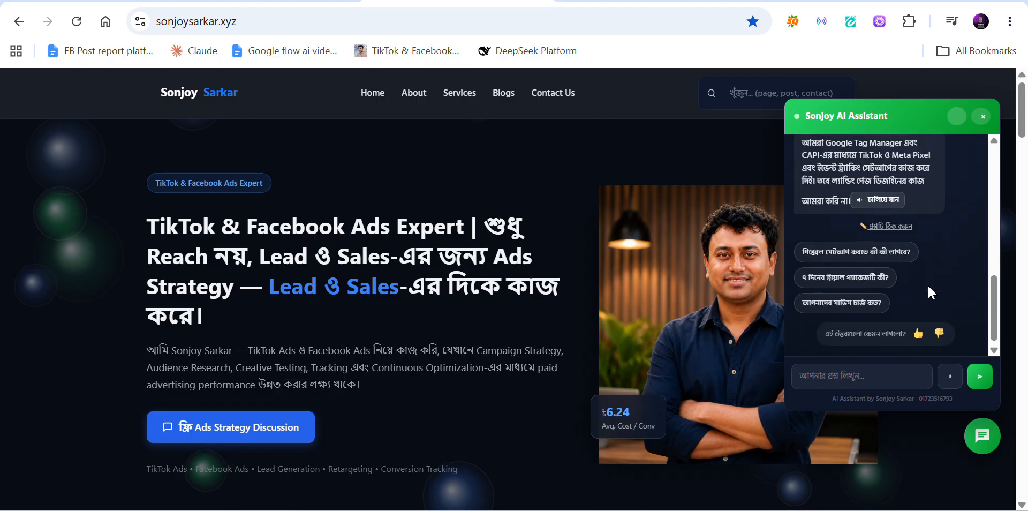
left_click(868, 377)
Step: Send the visitor's phone number in the chat, then switch to the admin dashboard window
type("0")
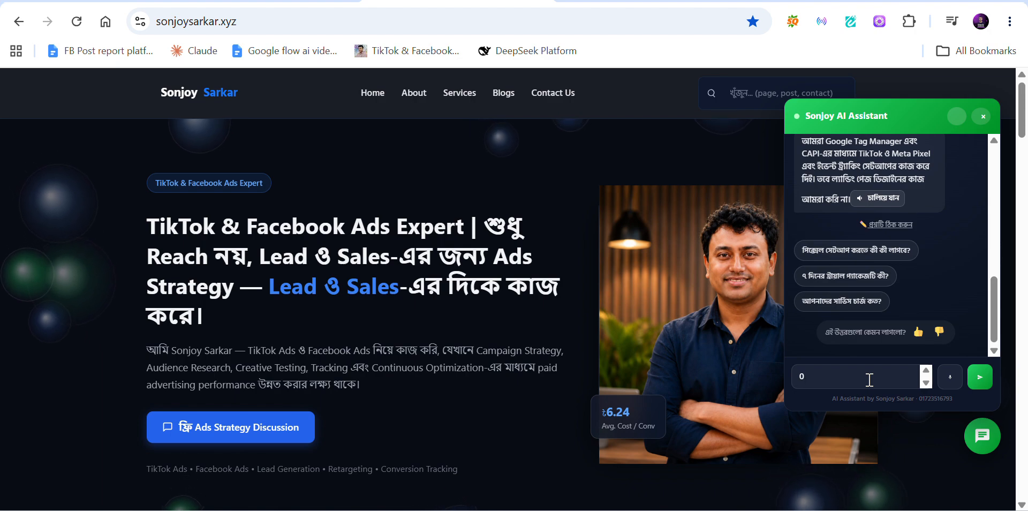
key("BackSpace")
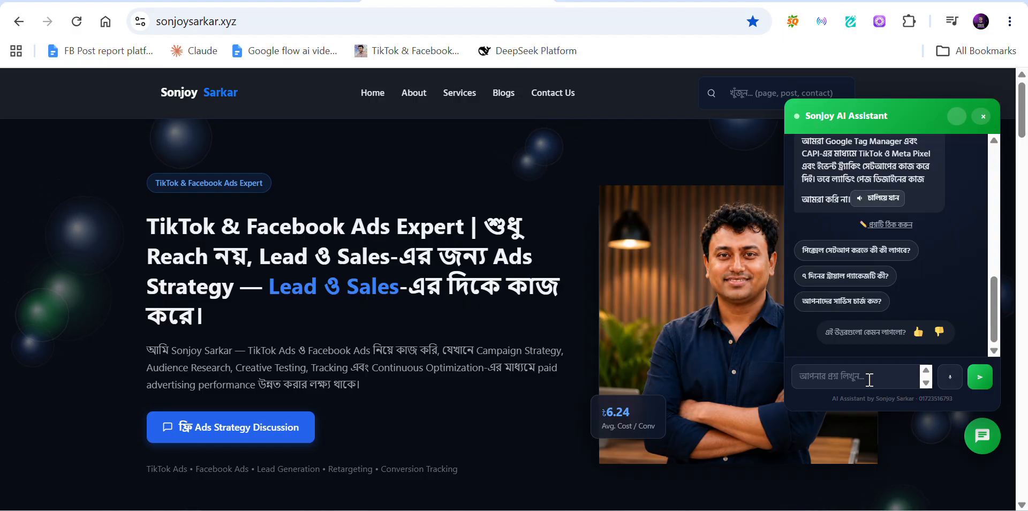
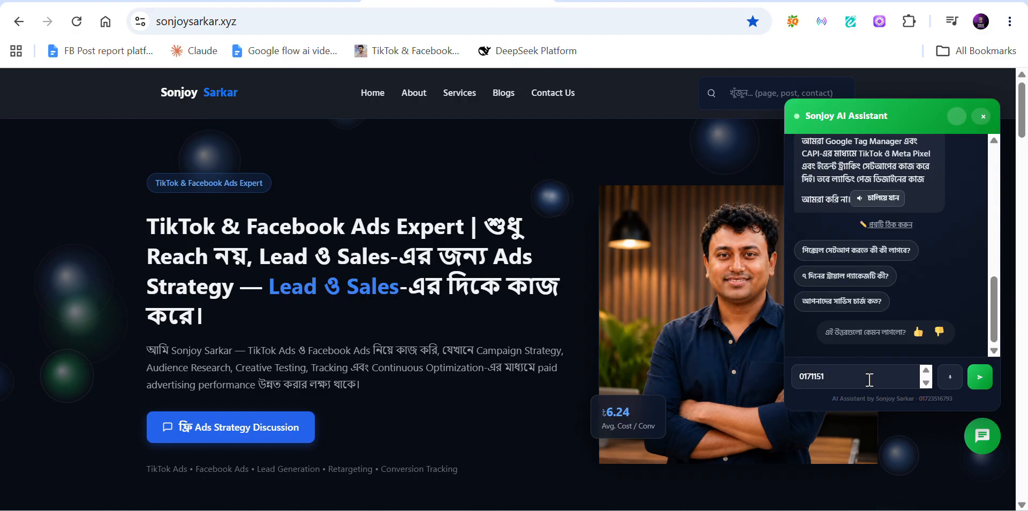
key("Return")
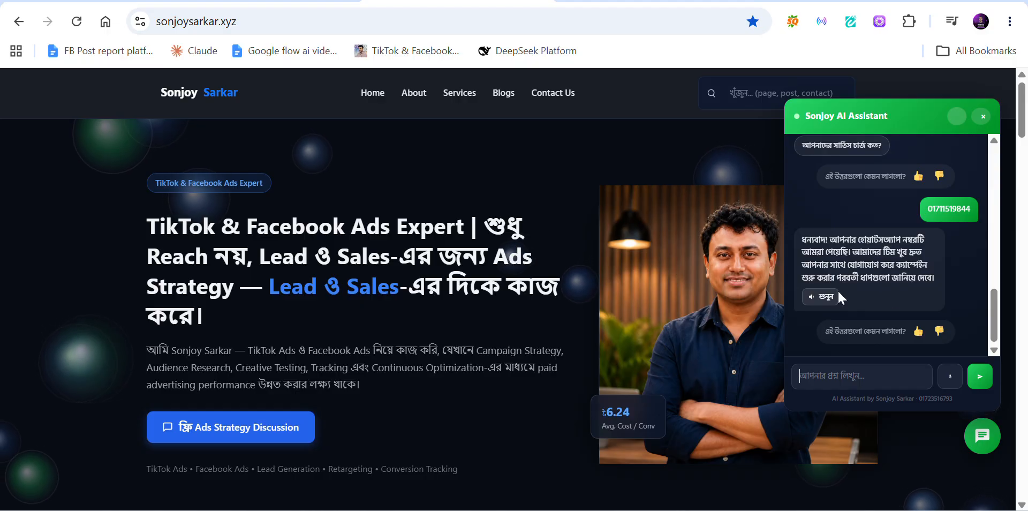
left_click(850, 387)
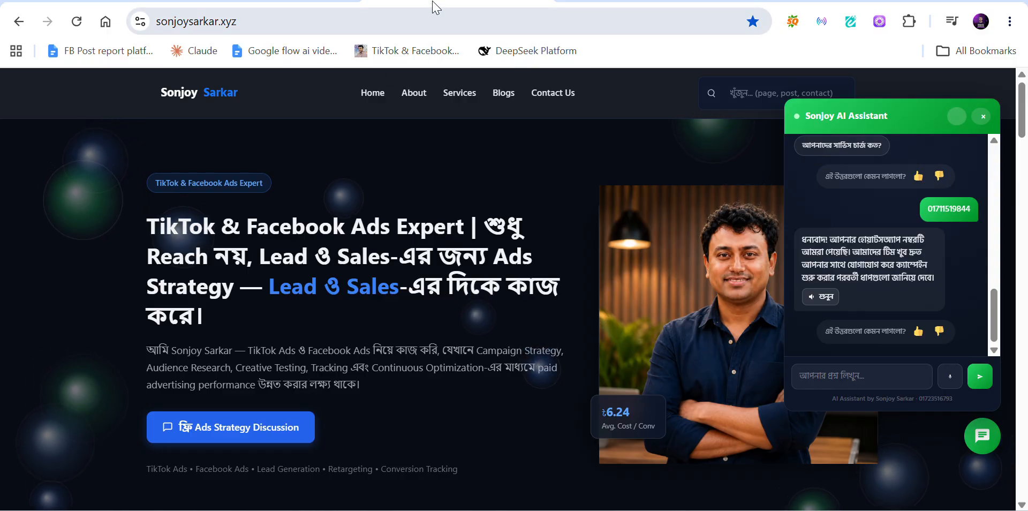
key("alt+Tab")
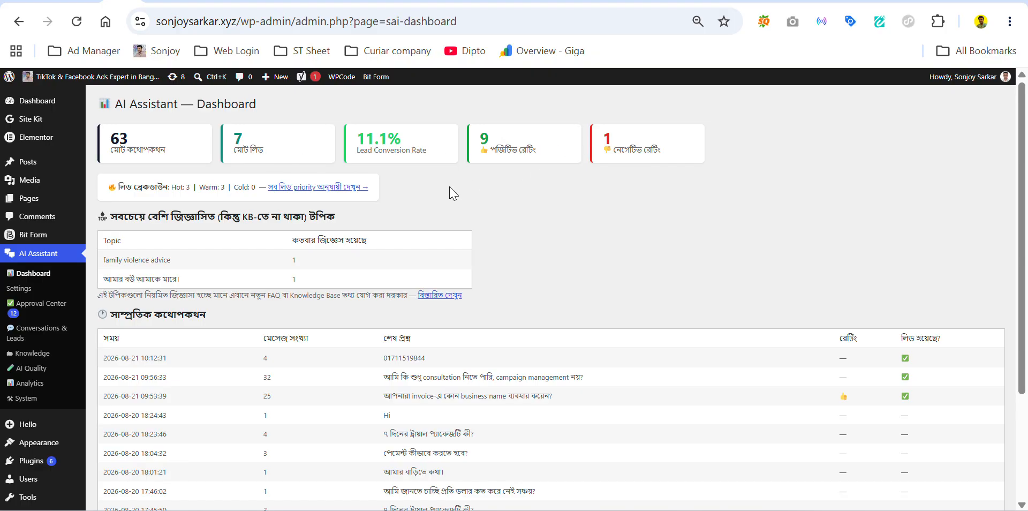
Step: Open AI Assistant's Conversations & Leads and show the Leads tab
scroll(448, 190, "down", 4)
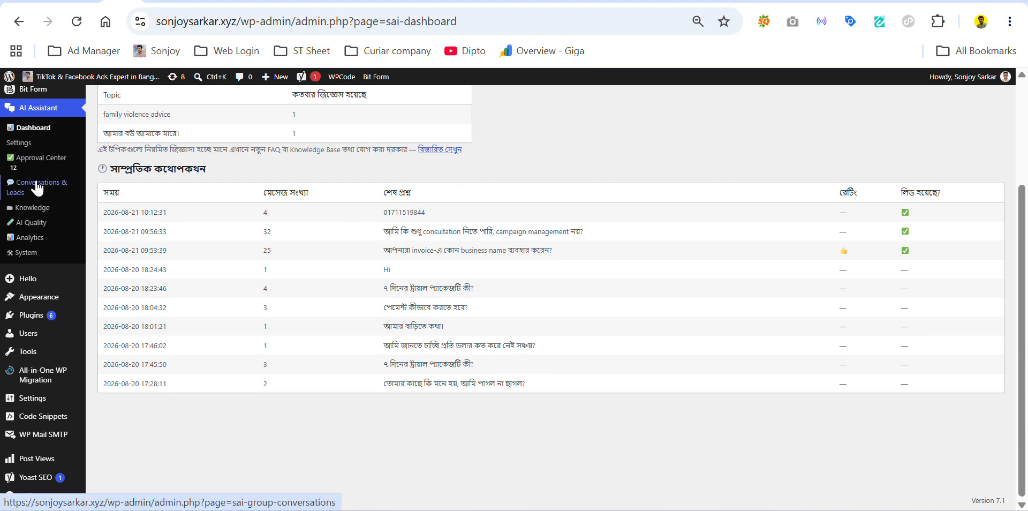
left_click(37, 189)
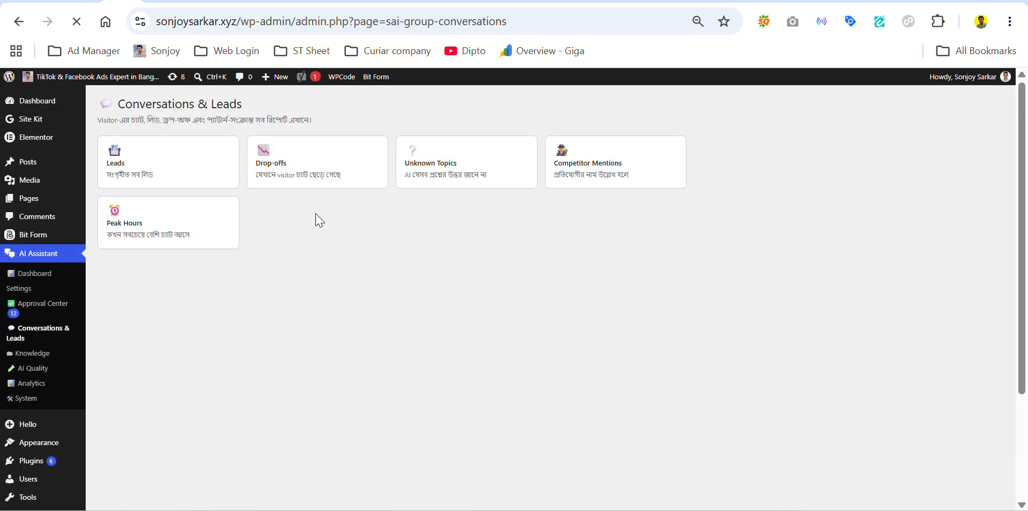
left_click(198, 167)
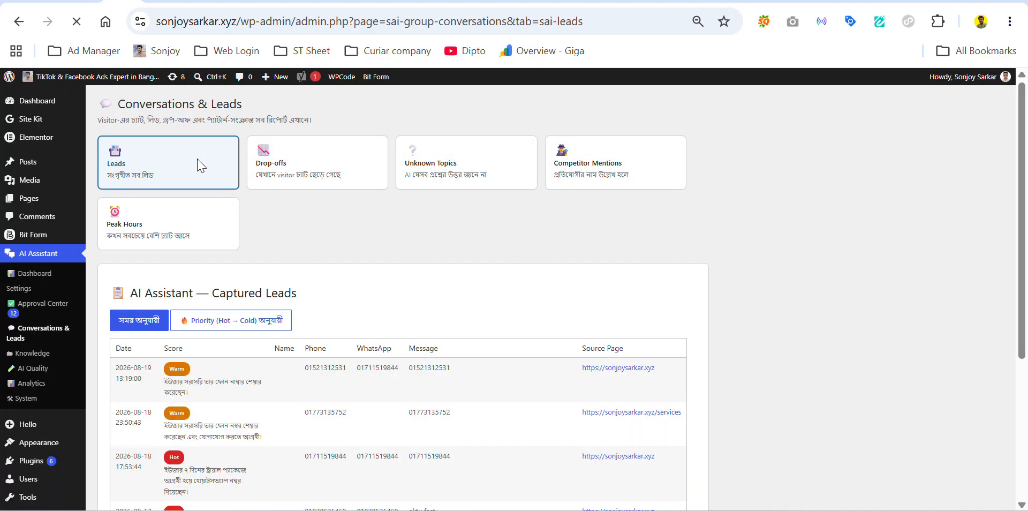
Step: Highlight the 17:53:44 lead's phone number, WhatsApp number and message in the table
scroll(292, 300, "down", 2)
scroll(344, 290, "down", 3)
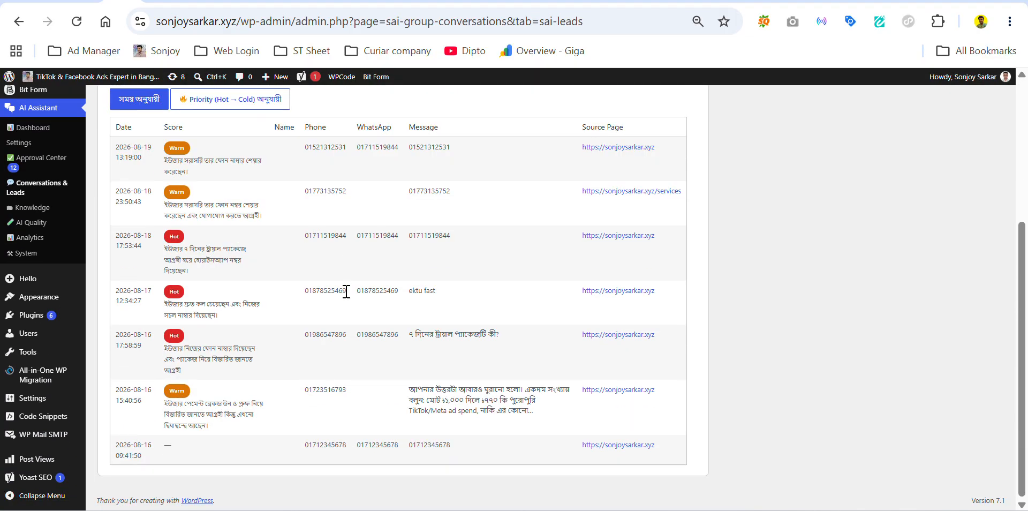
scroll(355, 328, "up", 3)
left_click_drag(304, 398, 451, 399)
left_click(459, 399)
left_click_drag(356, 400, 417, 399)
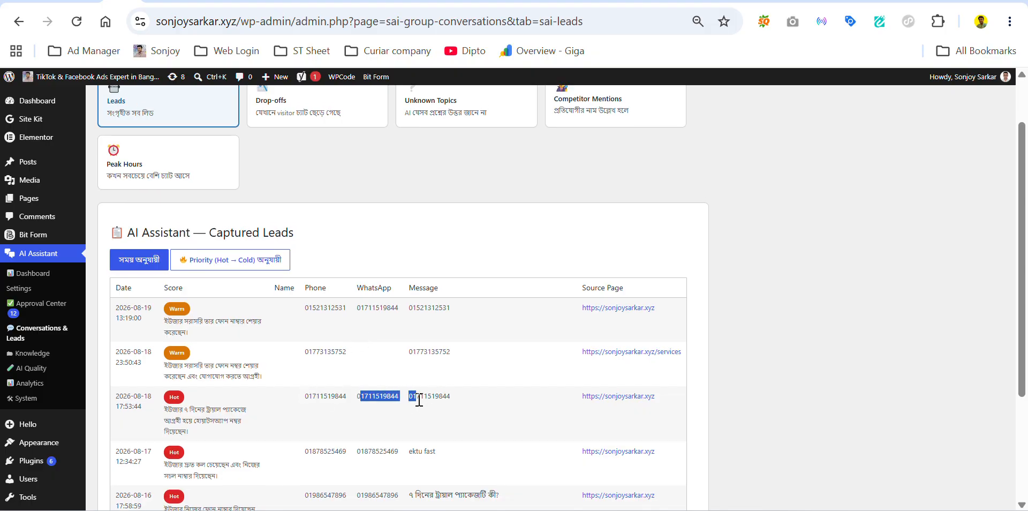
left_click(419, 400)
scroll(310, 401, "down", 3)
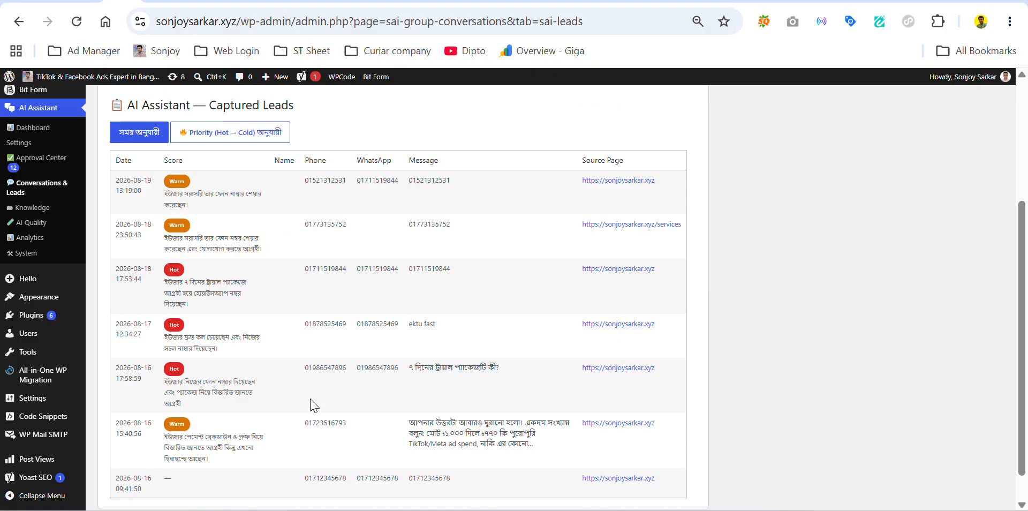
scroll(311, 405, "up", 4)
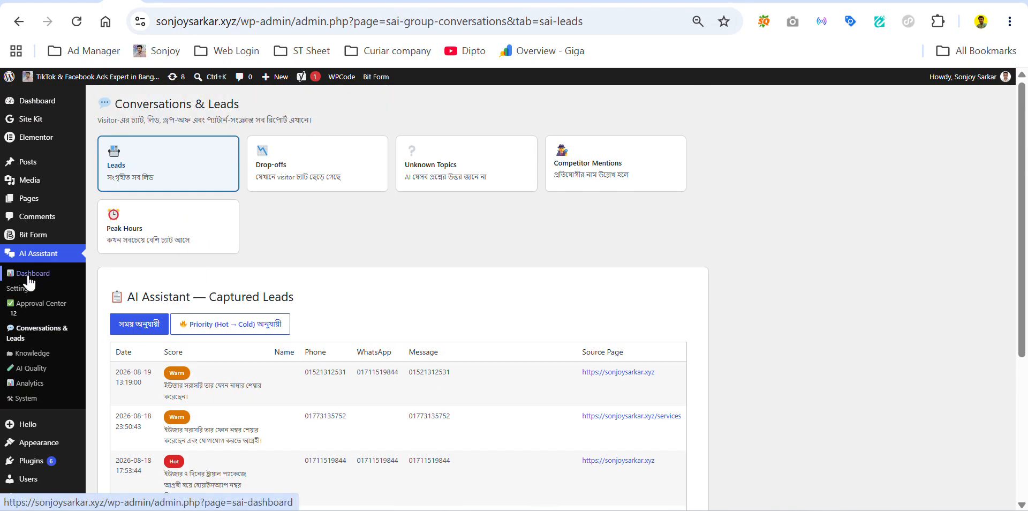
Step: Review the AI Assistant dashboard's totals and recent conversations, then go to Settings
left_click(30, 274)
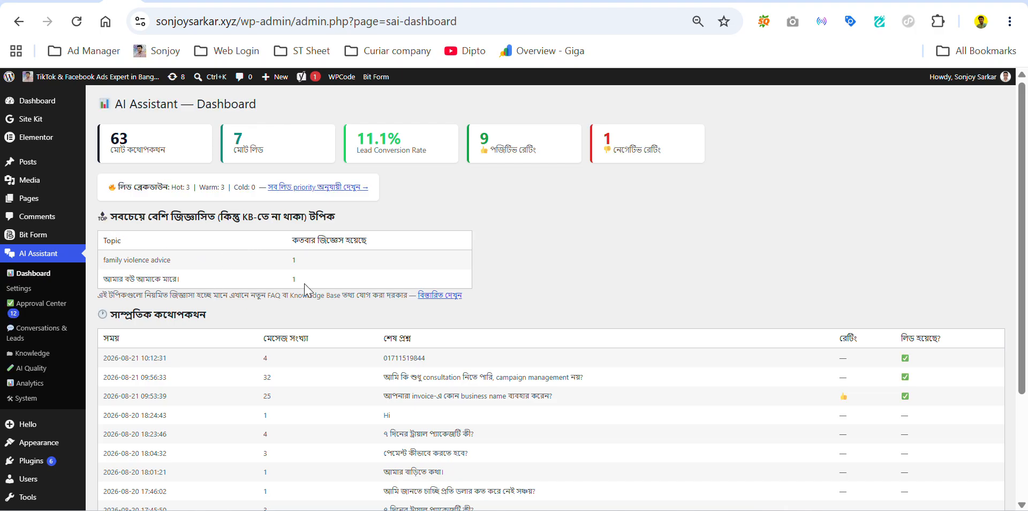
scroll(356, 274, "down", 2)
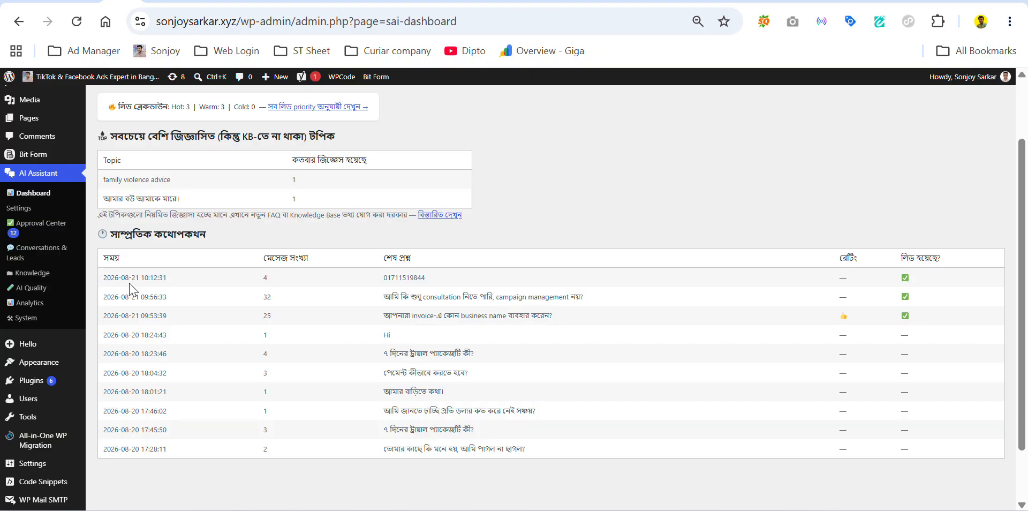
left_click(53, 207)
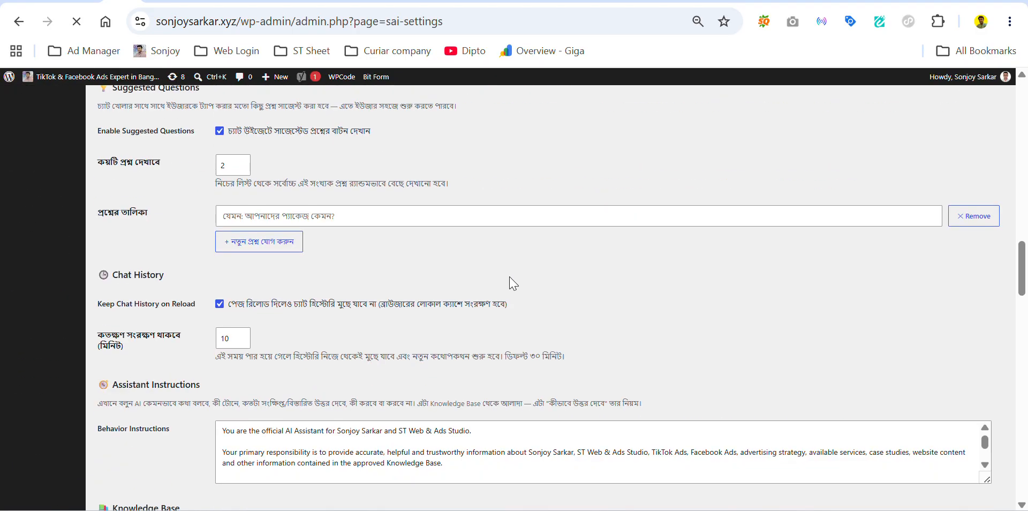
Step: Scroll the Approval Center's Improvement Queue and open the first issue's related conversation
left_click(42, 302)
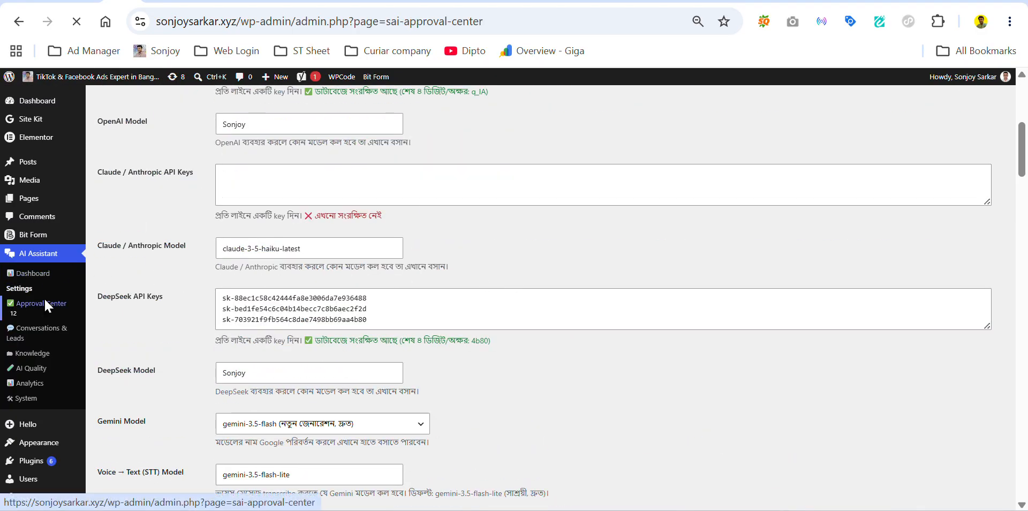
scroll(482, 261, "down", 2)
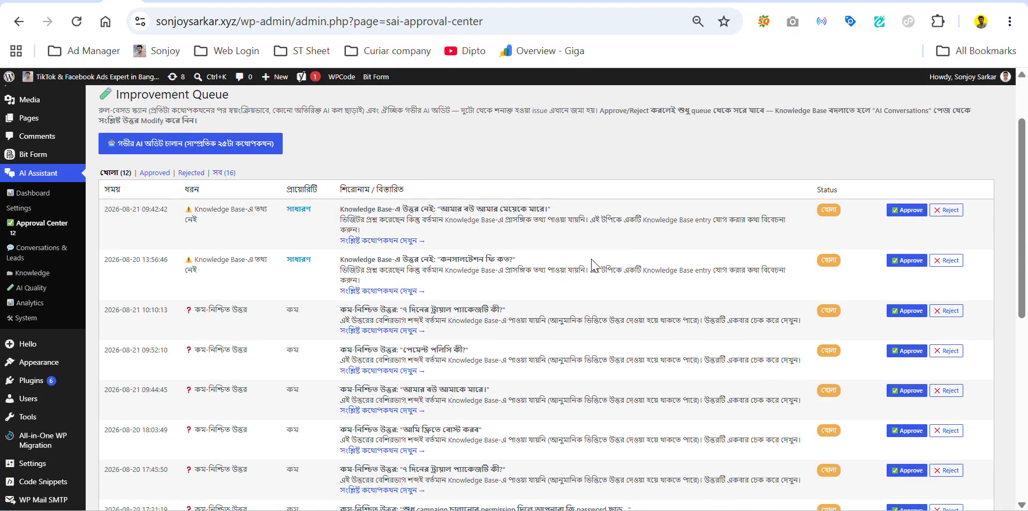
scroll(594, 262, "down", 1)
scroll(594, 263, "down", 4)
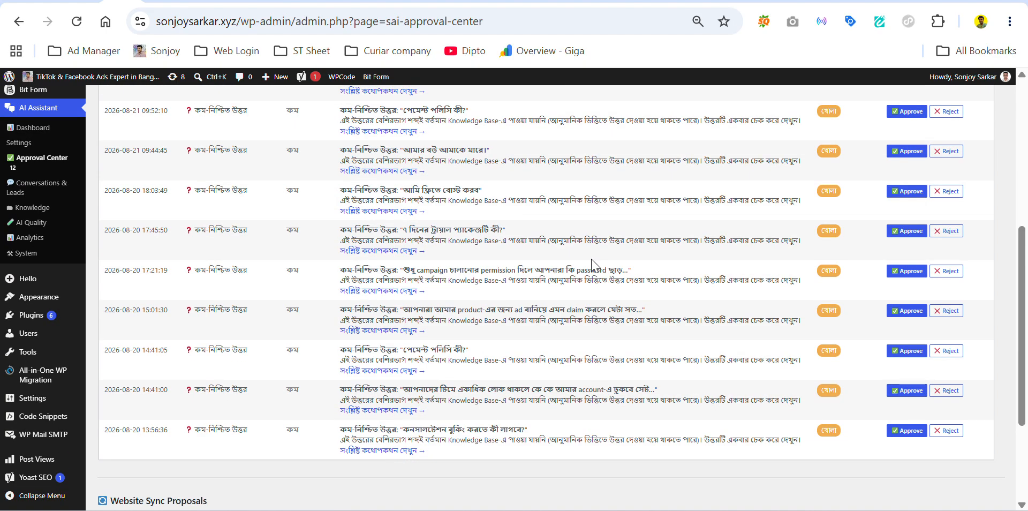
scroll(594, 262, "down", 1)
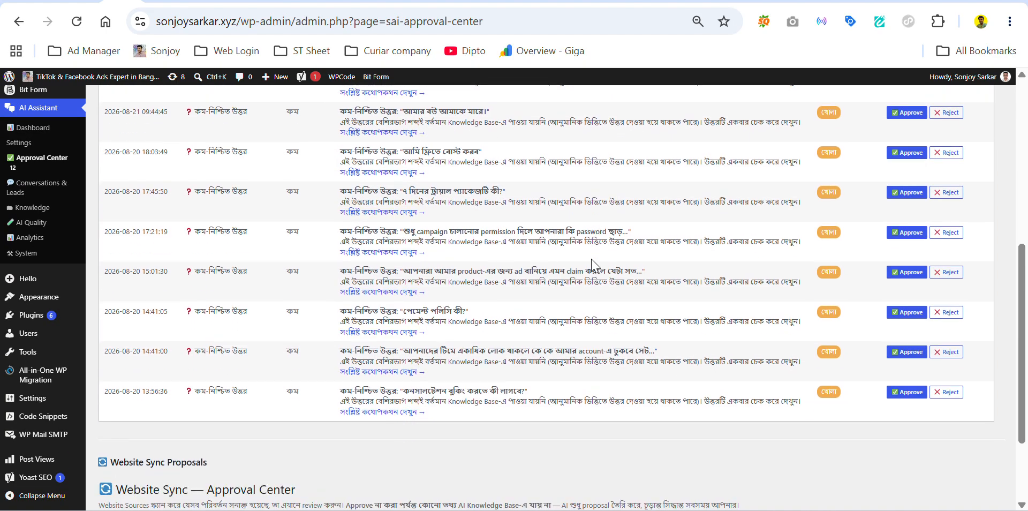
scroll(593, 264, "up", 2)
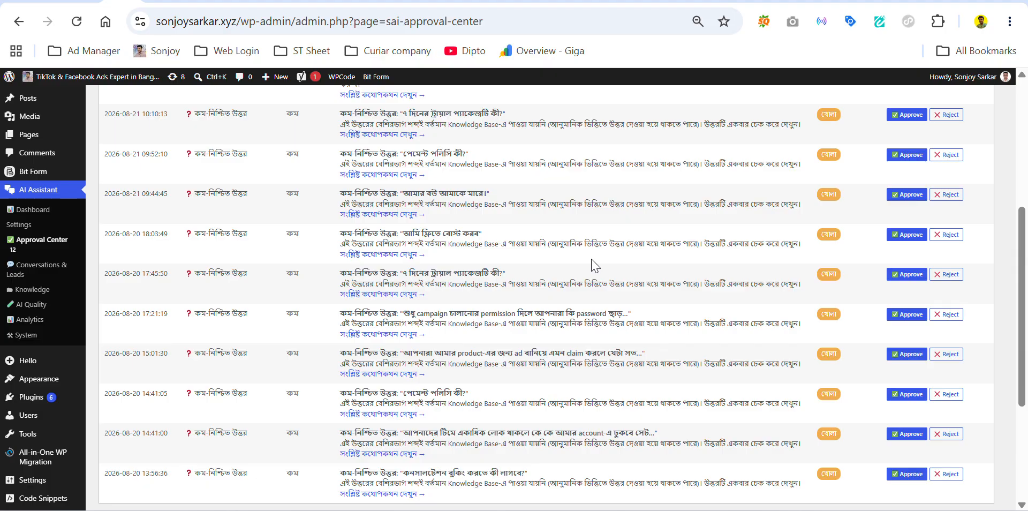
scroll(594, 264, "up", 3)
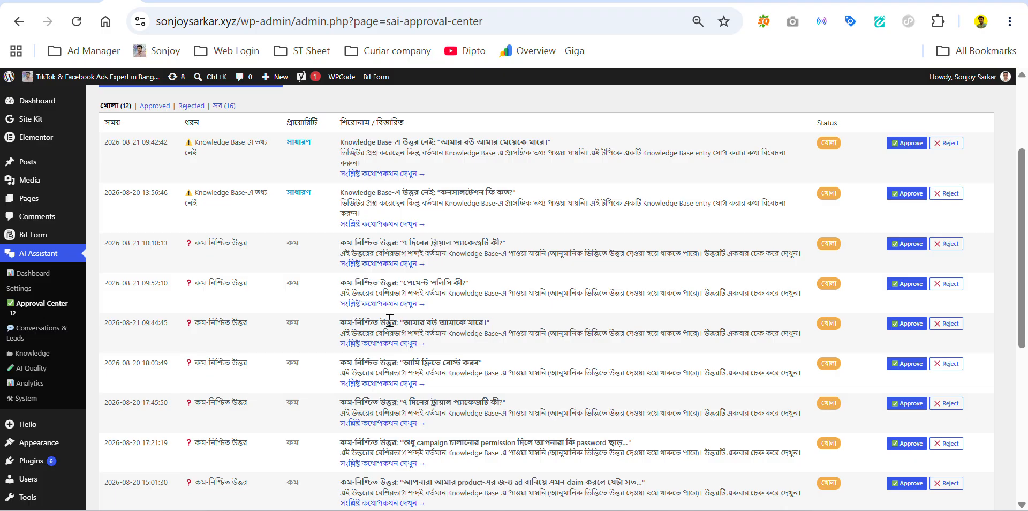
scroll(389, 321, "up", 3)
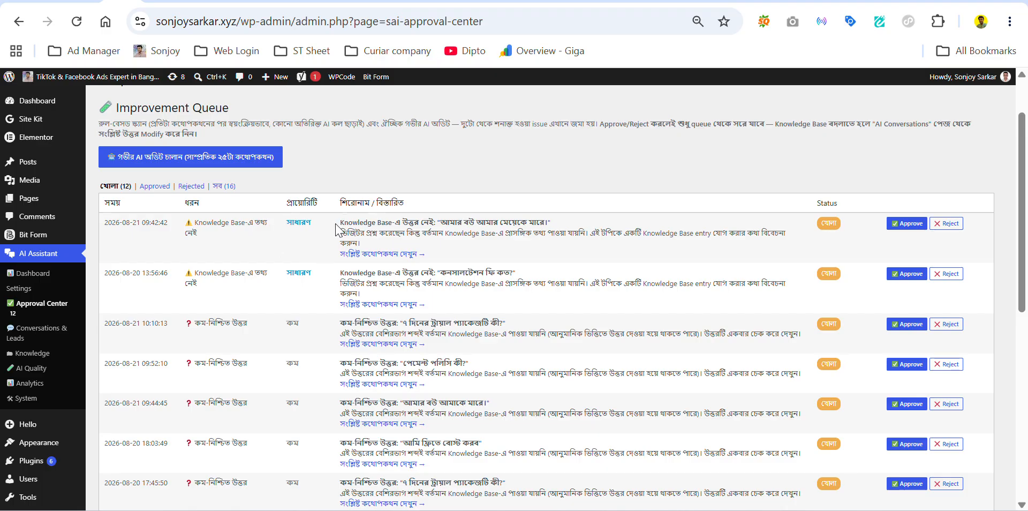
left_click(378, 254)
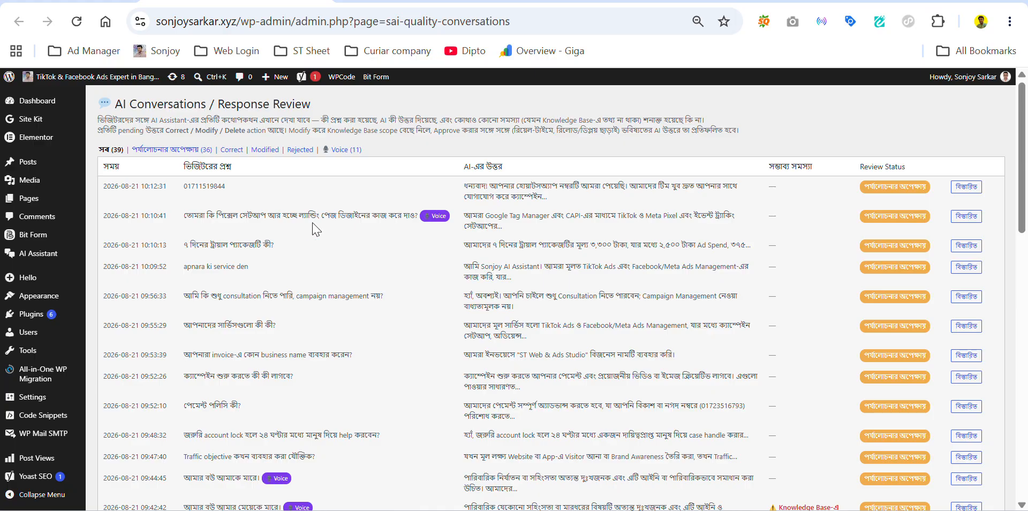
Step: Highlight the second row's pixel-setup voice question and expand its বিস্তারিত details
left_click_drag(204, 216, 423, 226)
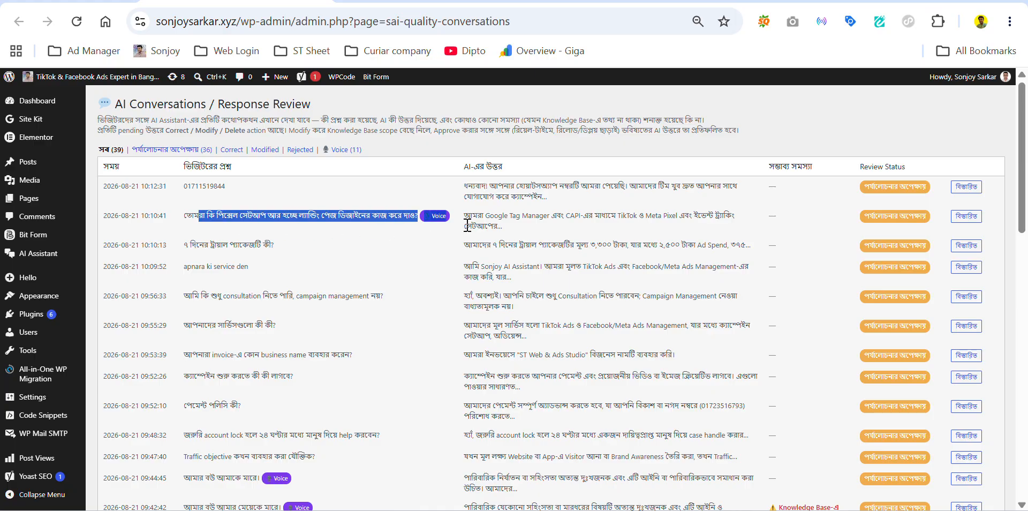
left_click(423, 226)
left_click(967, 218)
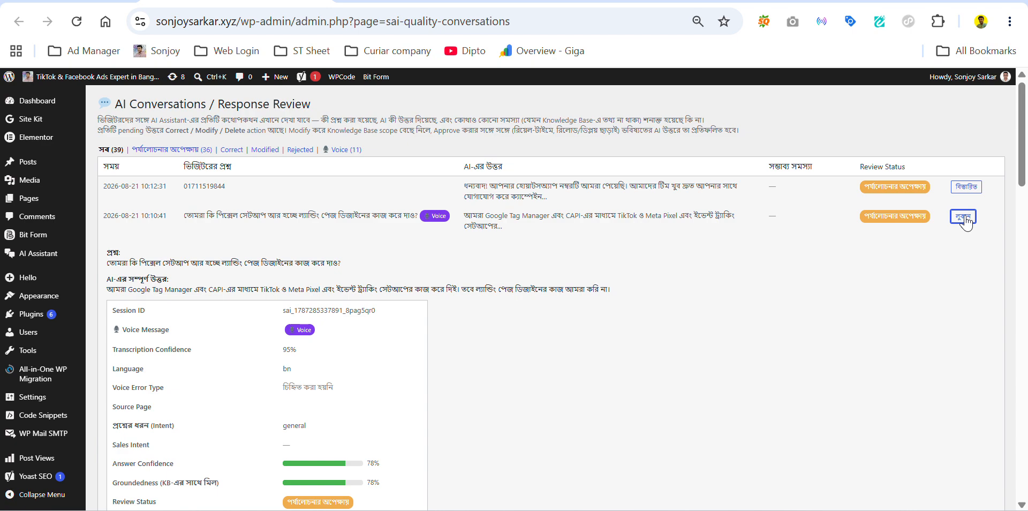
scroll(650, 274, "down", 7)
scroll(584, 276, "up", 2)
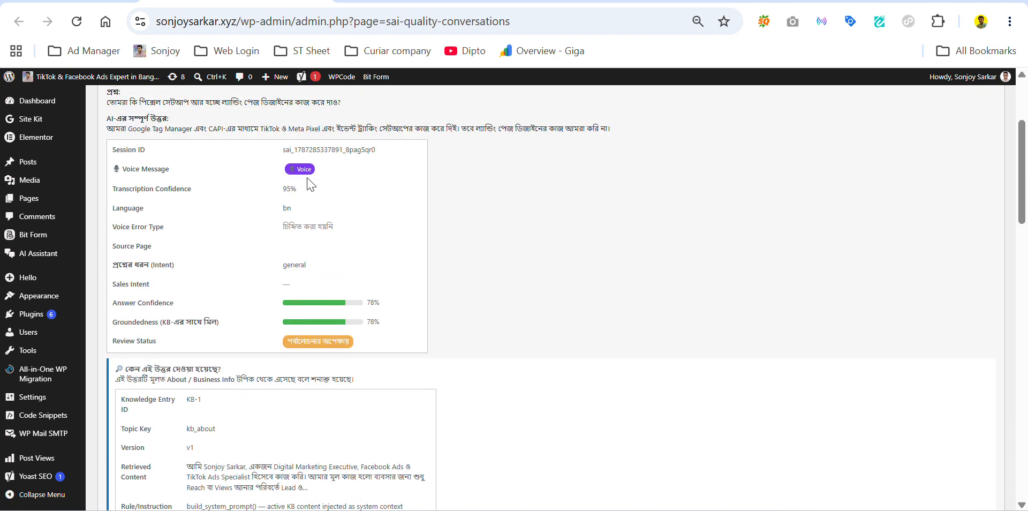
Step: Review the 95% transcription and 78% answer confidence, scrolling to the Correct/Modify/Delete buttons
left_click_drag(116, 197, 248, 207)
left_click(276, 202)
scroll(305, 332, "down", 3)
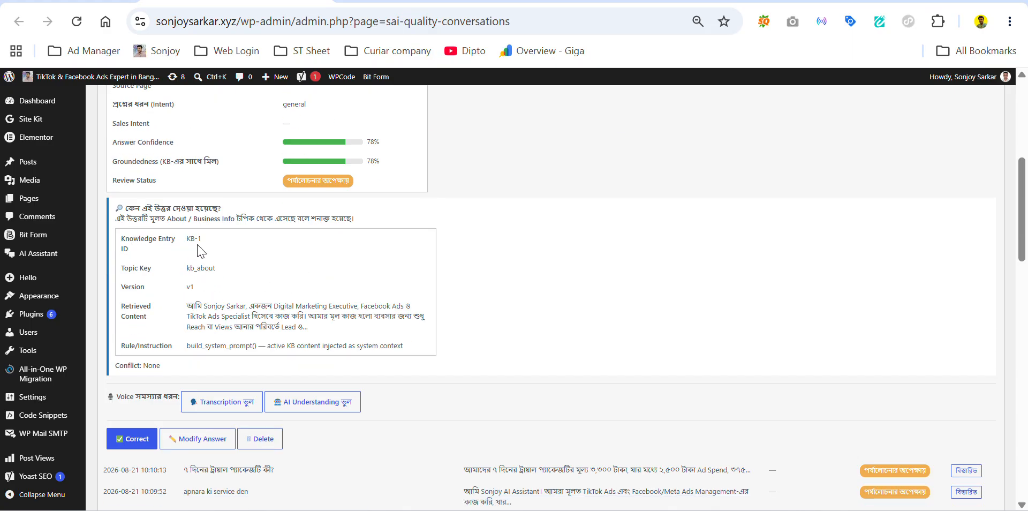
scroll(220, 262, "down", 2)
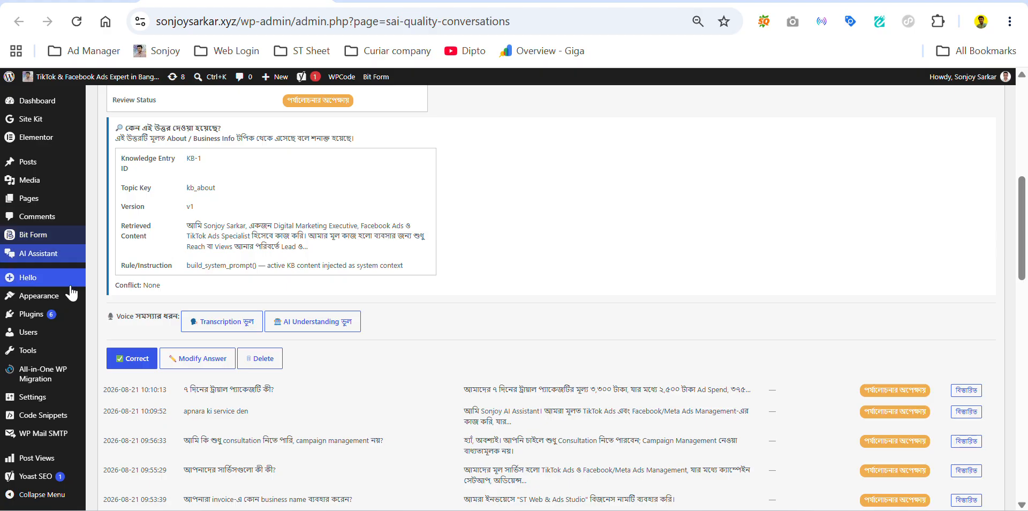
scroll(394, 249, "down", 3)
scroll(396, 250, "up", 2)
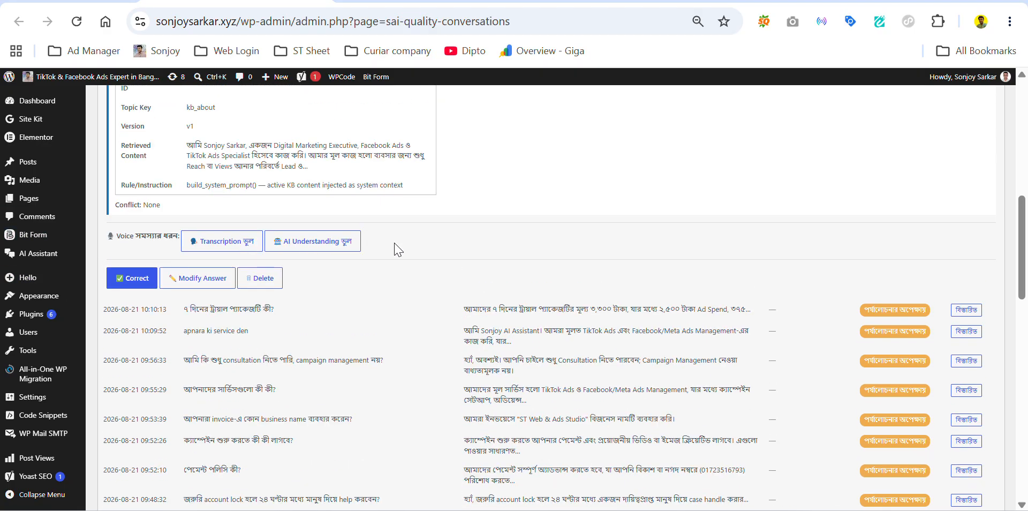
scroll(394, 249, "up", 2)
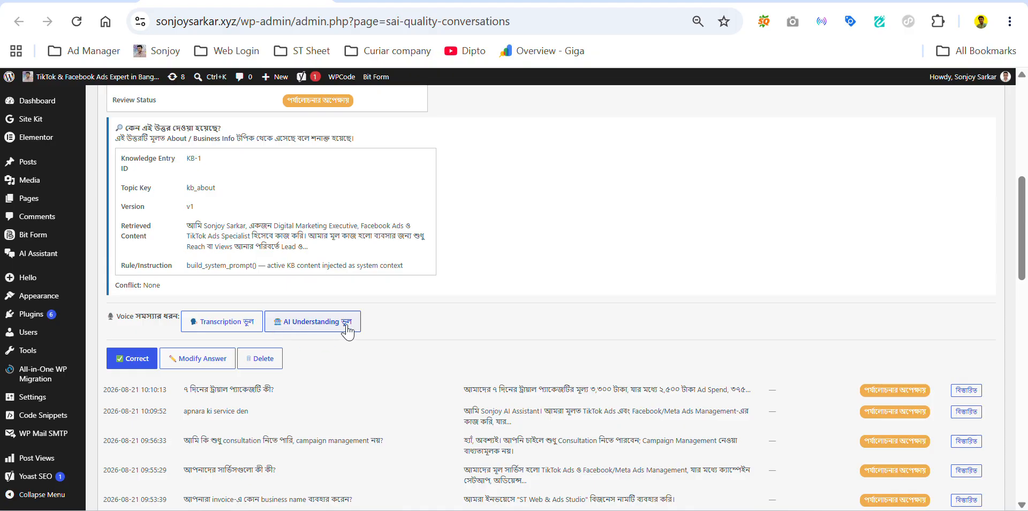
Step: Open the correction form and delete the word তবে from the AI answer
left_click(203, 368)
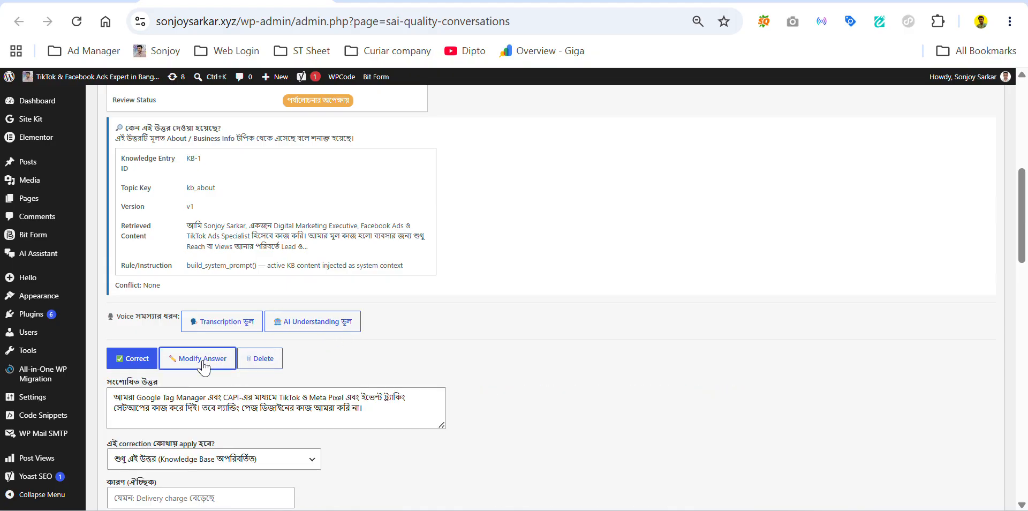
scroll(294, 303, "down", 3)
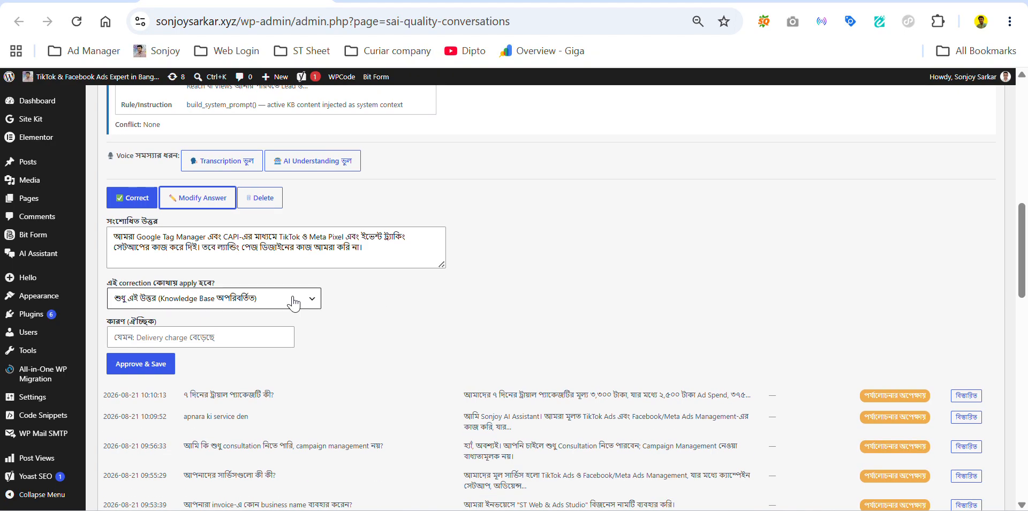
left_click(216, 251)
key("BackSpace")
key("BackSpace")
key("BackSpace")
key("BackSpace")
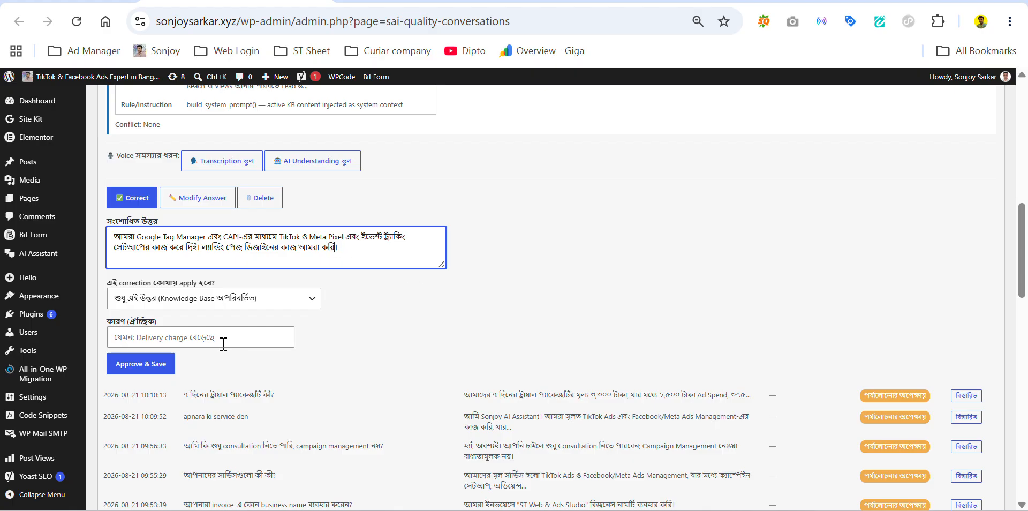
left_click(153, 375)
Step: Apply the correction to the About / Business Info Knowledge Base topic, approve it, and highlight the question
left_click(190, 308)
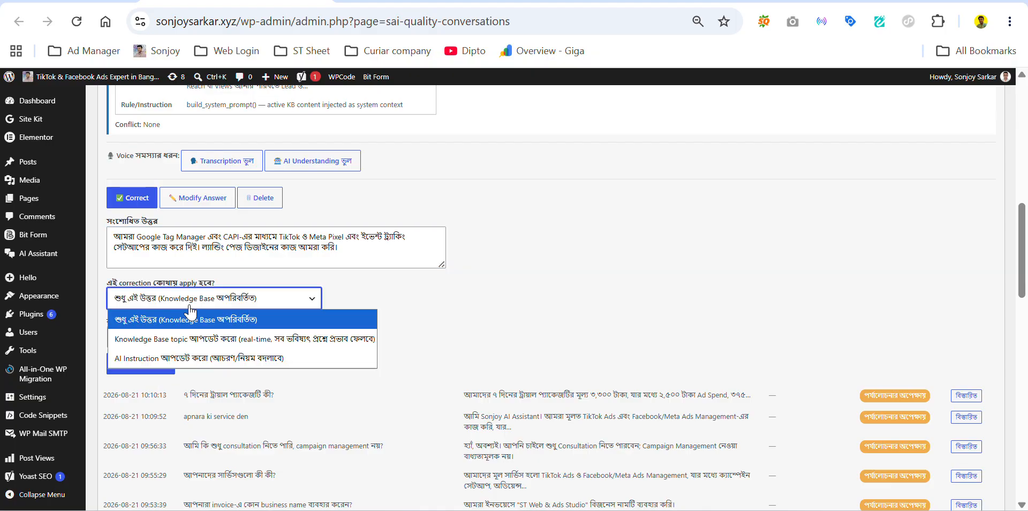
left_click(501, 321)
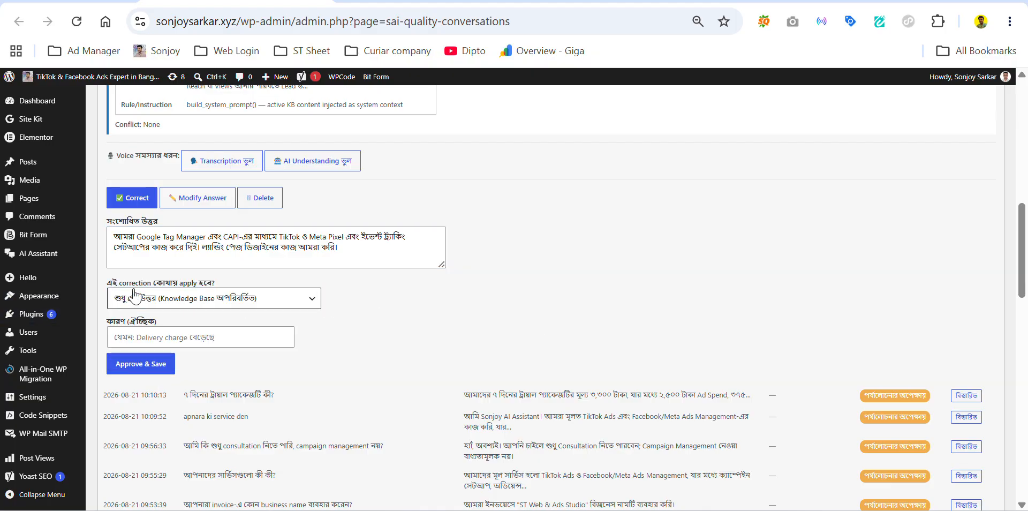
left_click(206, 298)
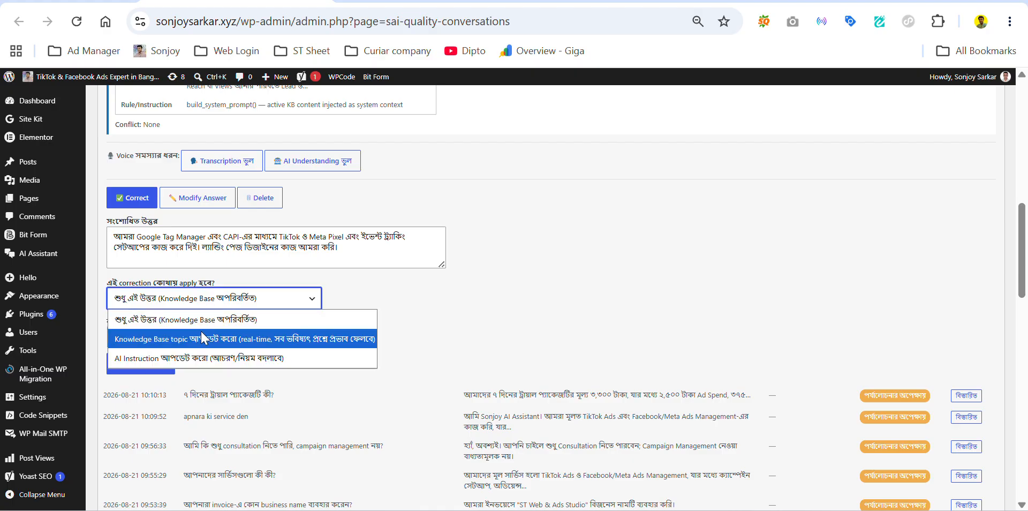
left_click(205, 339)
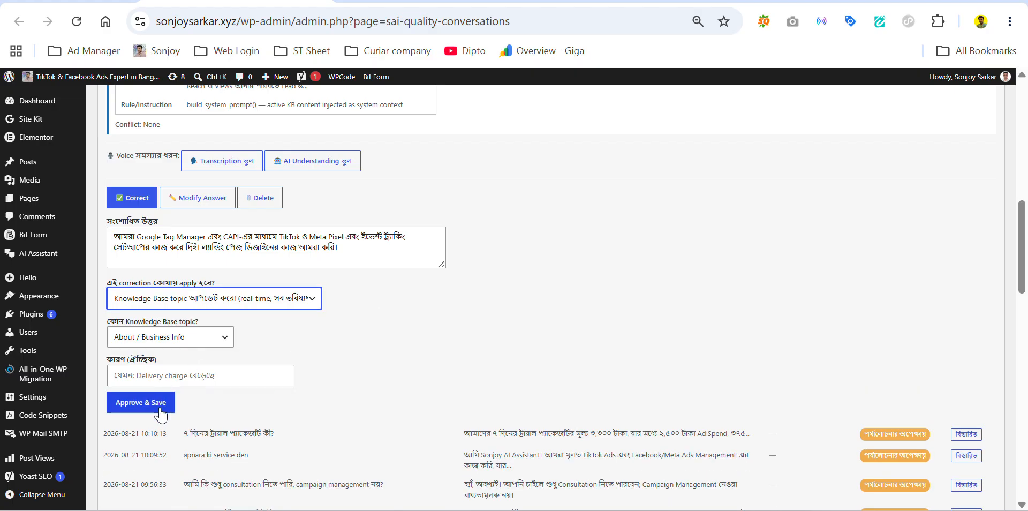
left_click(174, 339)
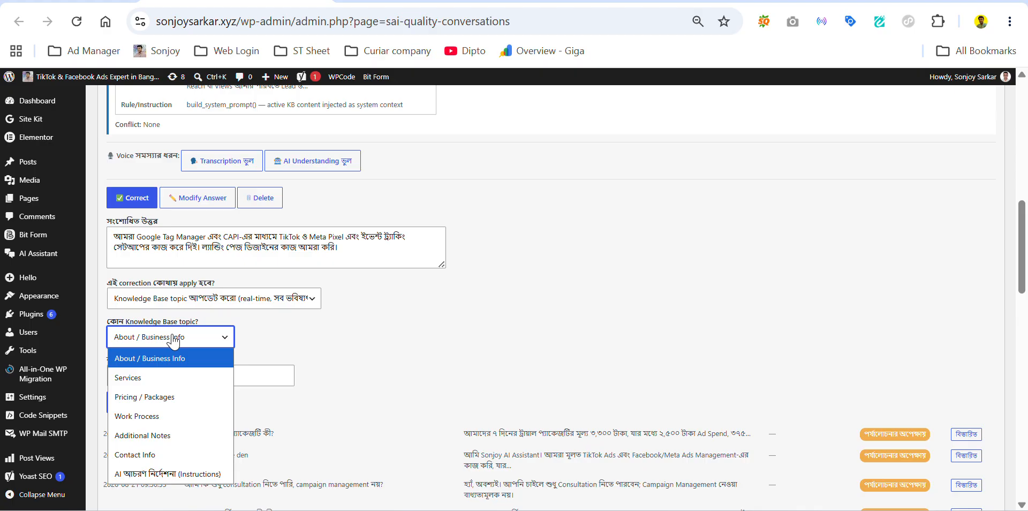
left_click(174, 338)
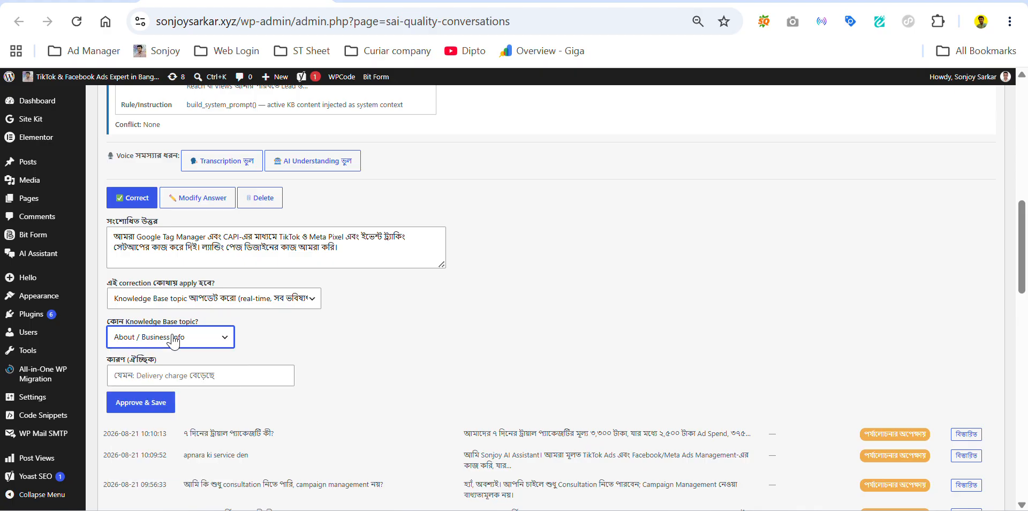
left_click(155, 403)
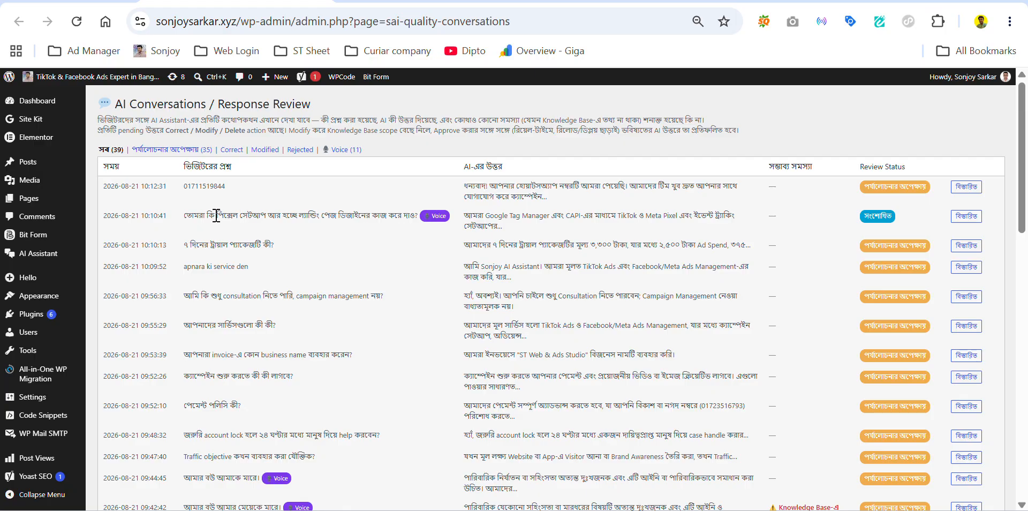
left_click_drag(186, 219, 423, 225)
key("ctrl+c")
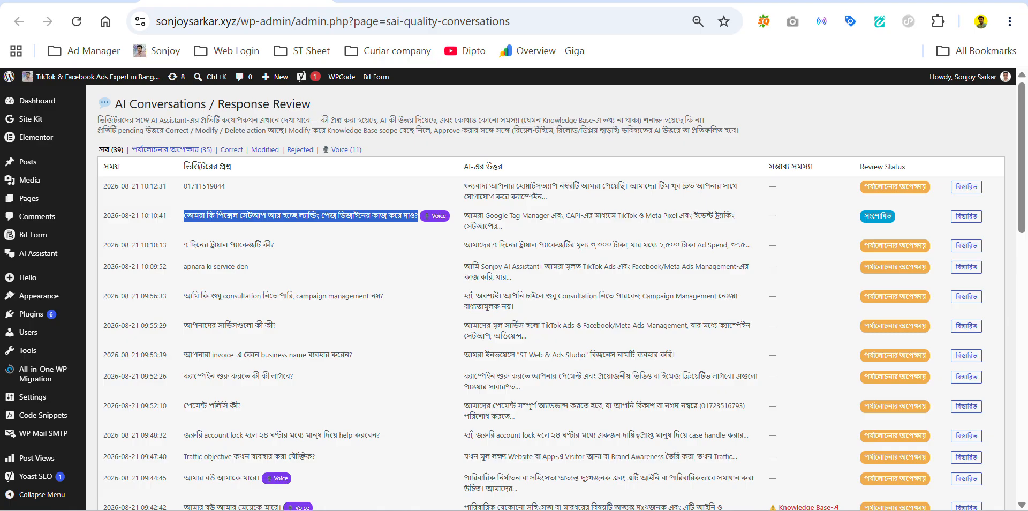
Step: Re-ask the pixel and landing-page question in the site's chat and get the corrected Google Tag Manager answer
left_click(386, 1)
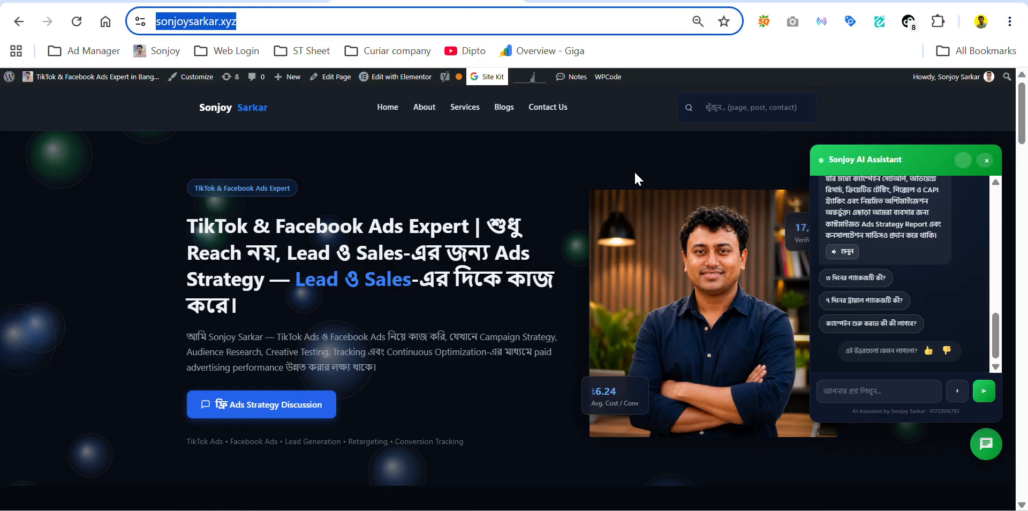
left_click(900, 395)
key("ctrl+v")
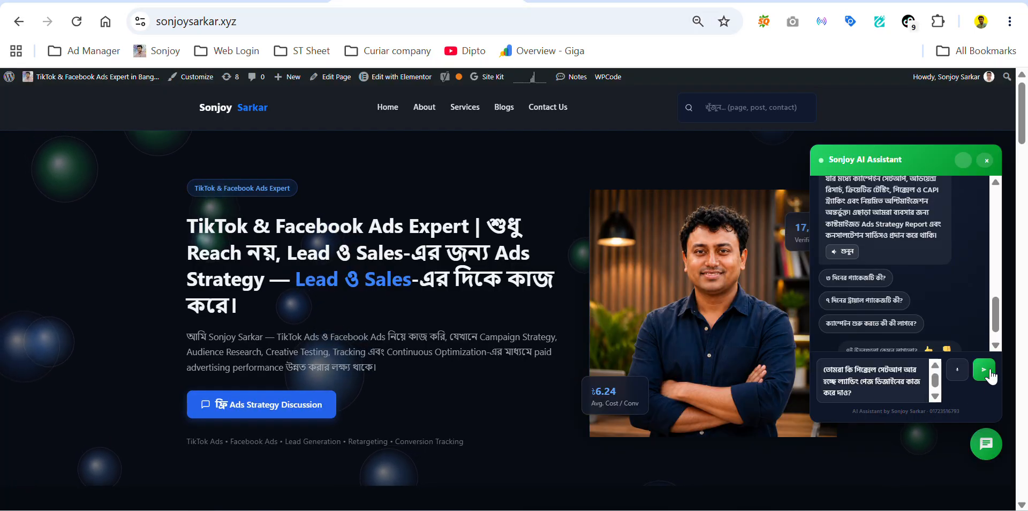
left_click(987, 371)
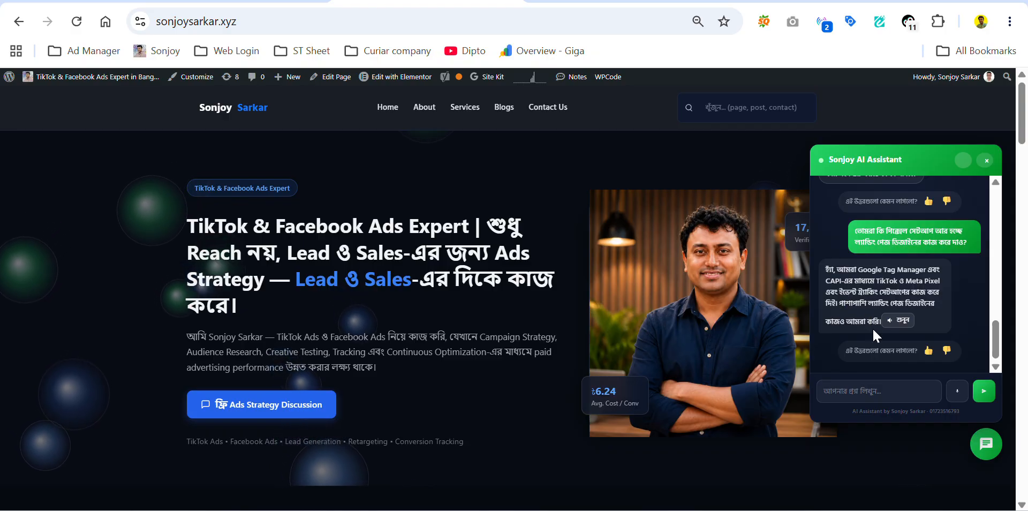
left_click(236, 1)
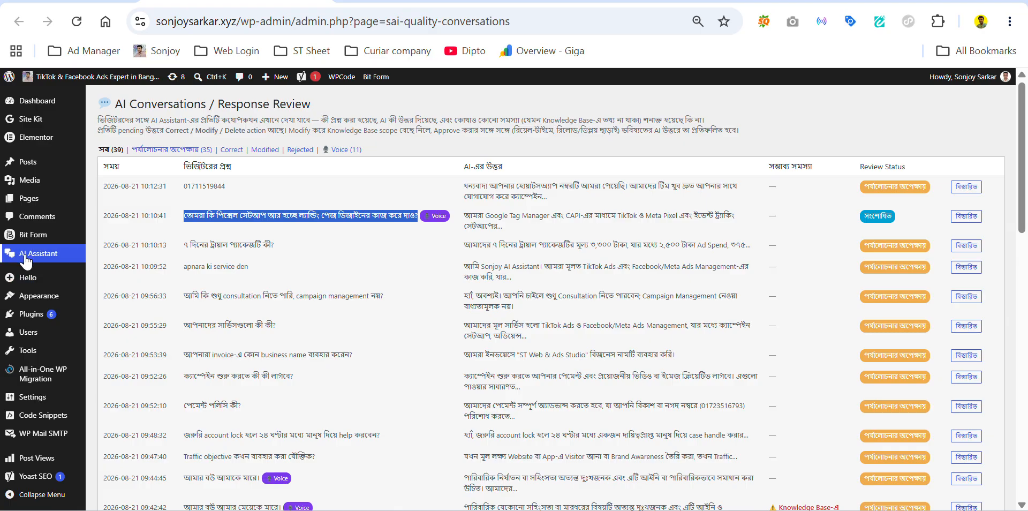
Step: Open the AI Assistant's Conversations & Leads page and browse the captured leads
left_click(25, 252)
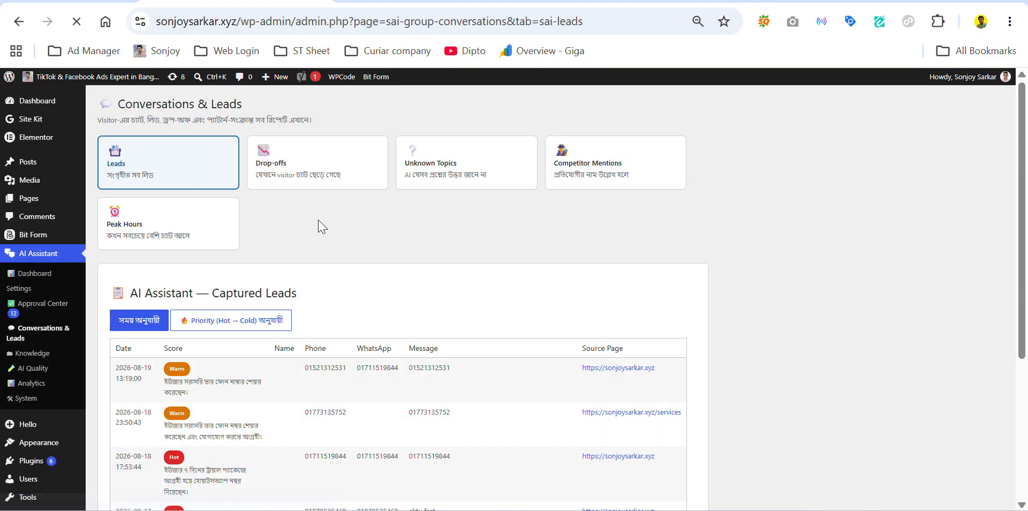
scroll(318, 225, "down", 2)
scroll(318, 225, "down", 1)
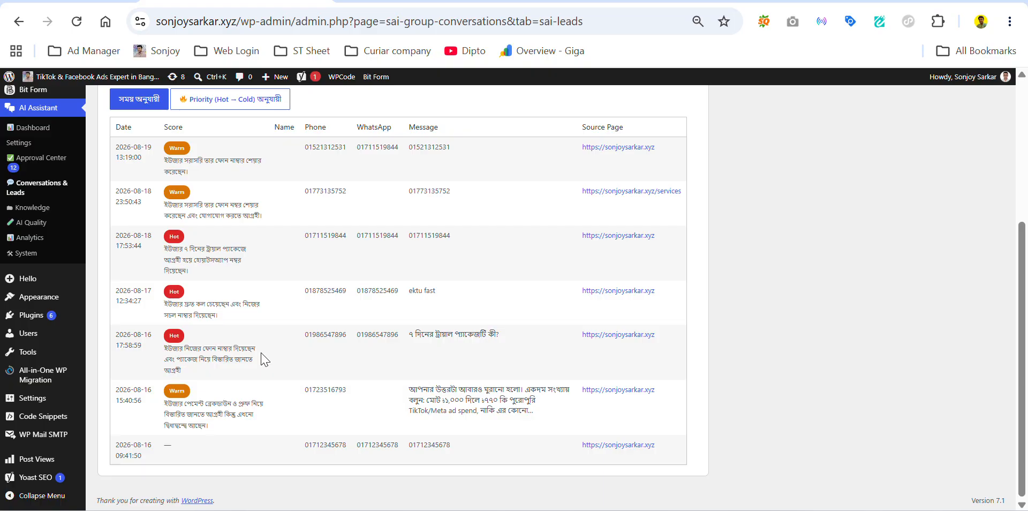
scroll(263, 359, "up", 3)
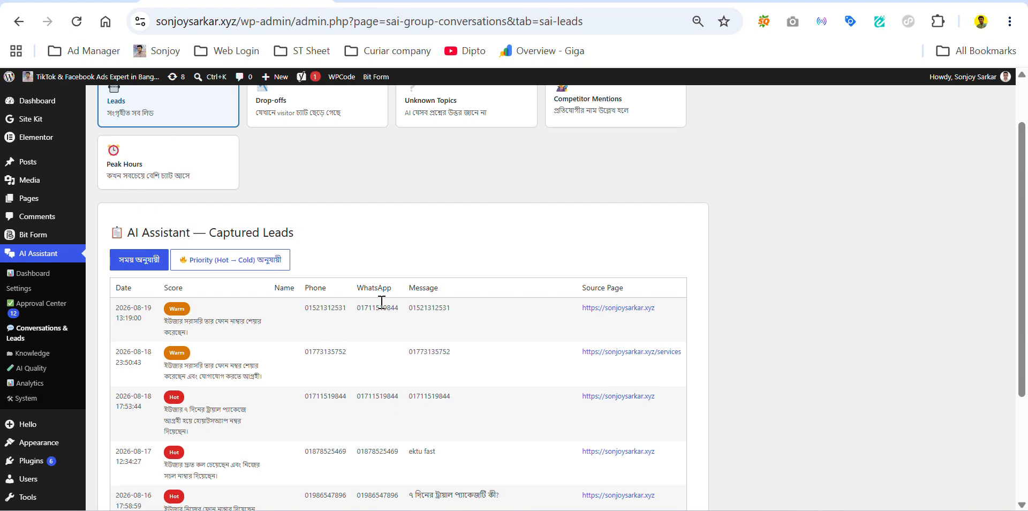
scroll(487, 305, "down", 2)
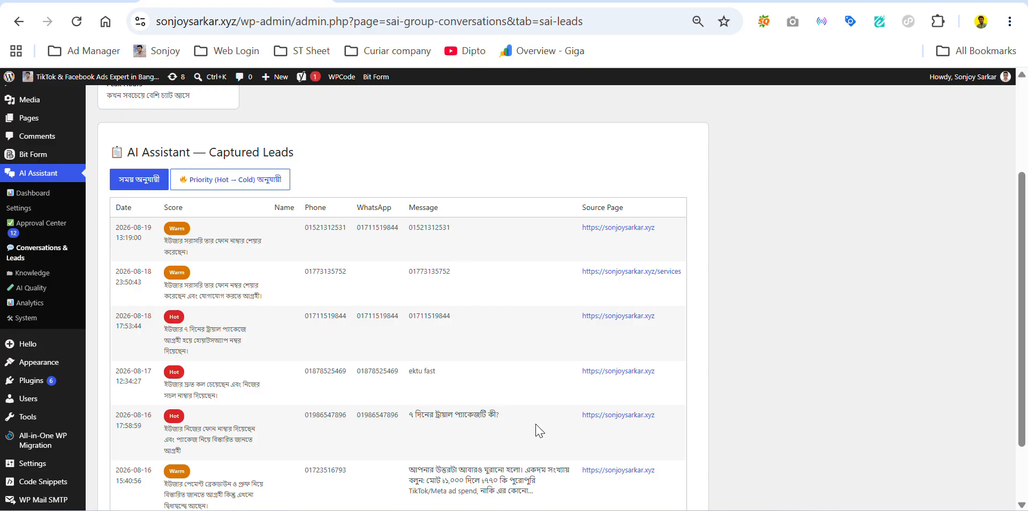
scroll(540, 431, "down", 2)
scroll(407, 273, "up", 5)
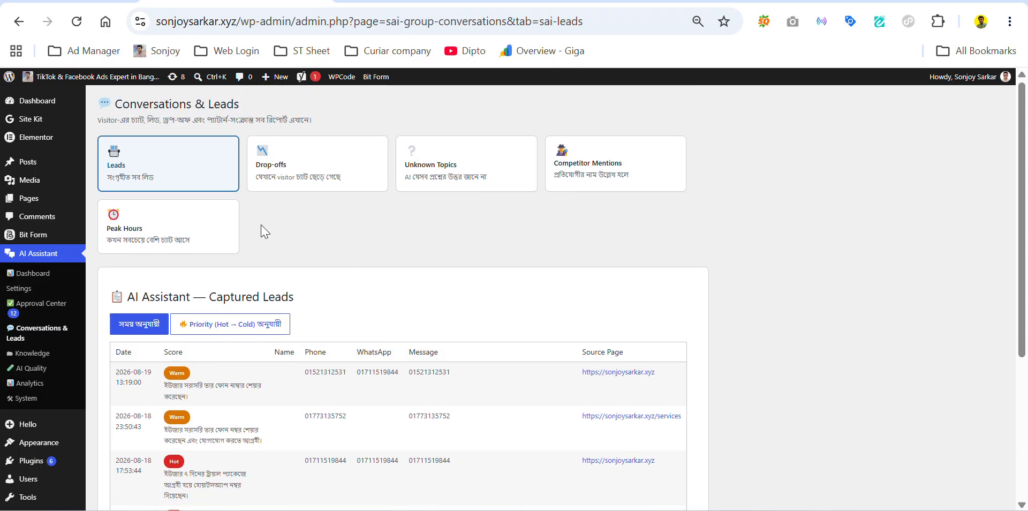
Step: Review the Drop-off Points table of visitors' last messages, then bring up the Unknown Topics report
left_click(284, 171)
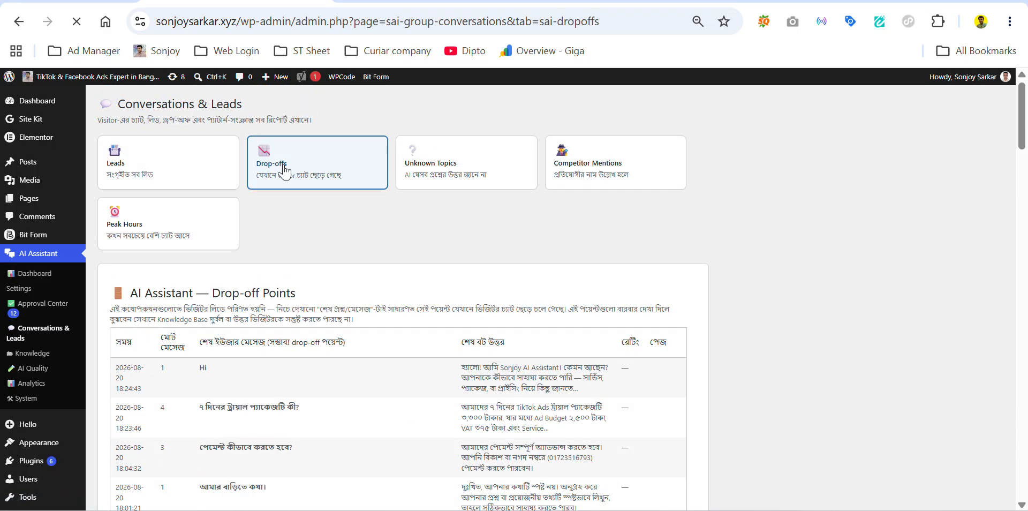
scroll(203, 313, "down", 5)
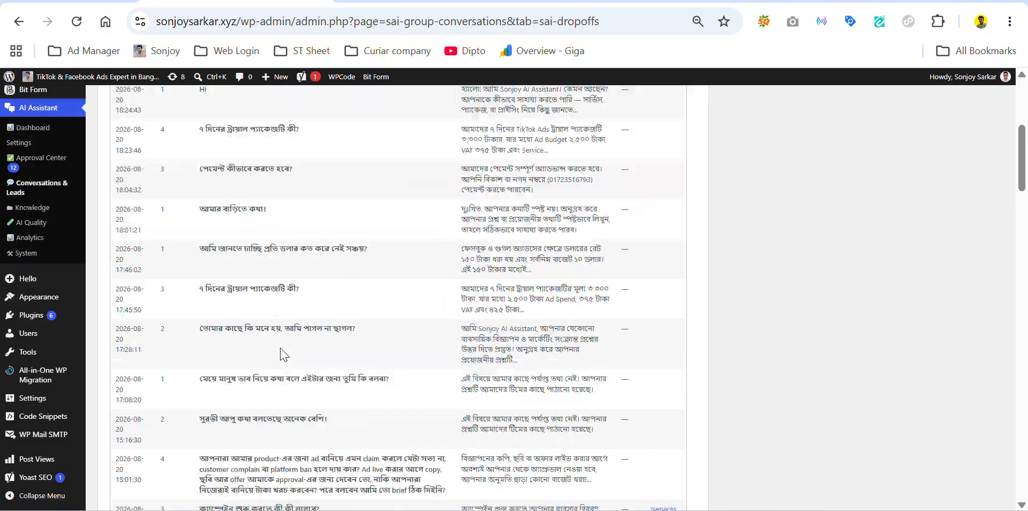
scroll(268, 321, "down", 4)
scroll(396, 332, "up", 8)
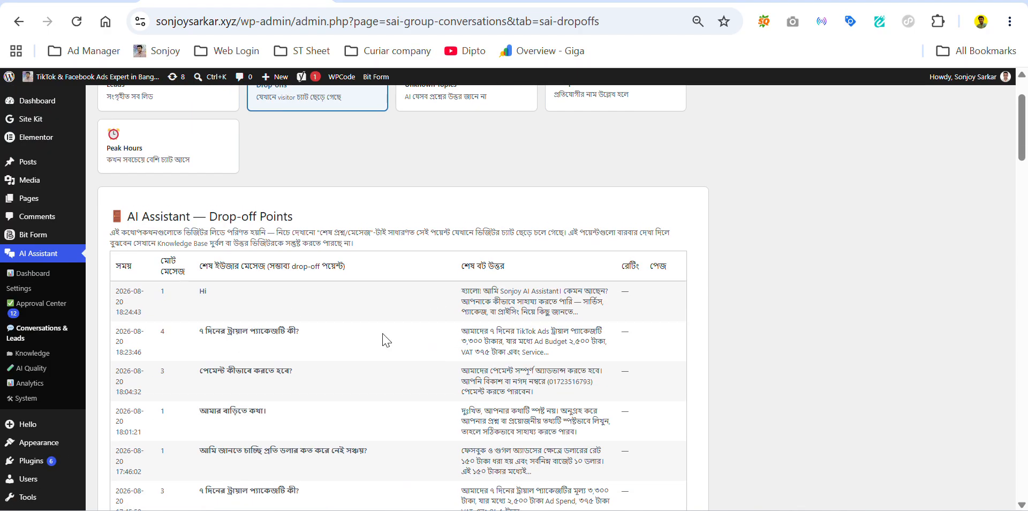
scroll(448, 344, "up", 2)
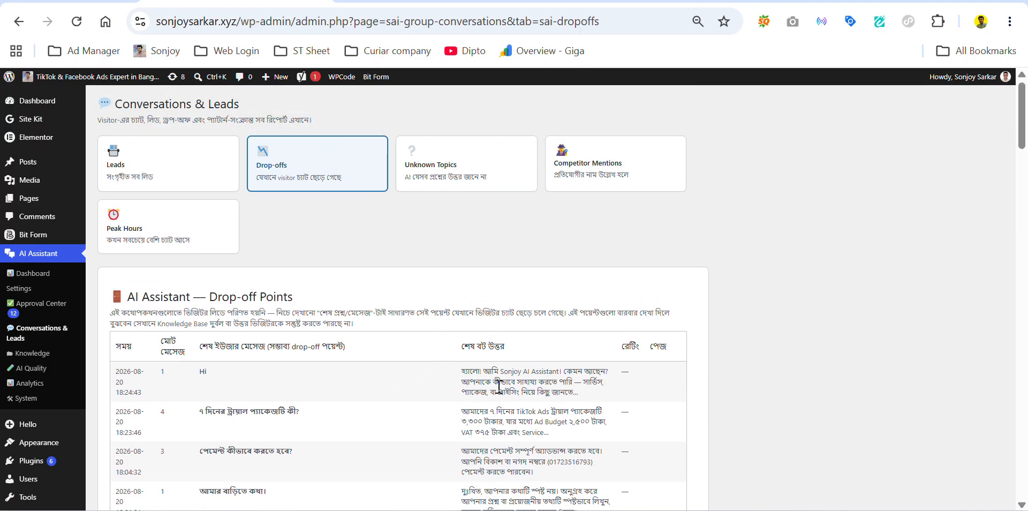
left_click(434, 170)
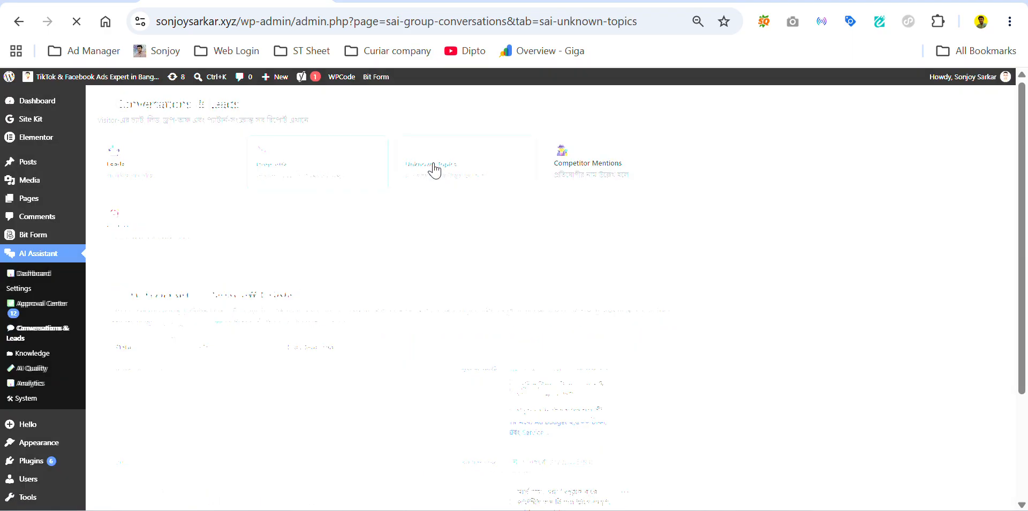
Step: Read through the unknown-topic AI draft answers, then view the empty Competitor Mention Alerts report
scroll(298, 346, "down", 2)
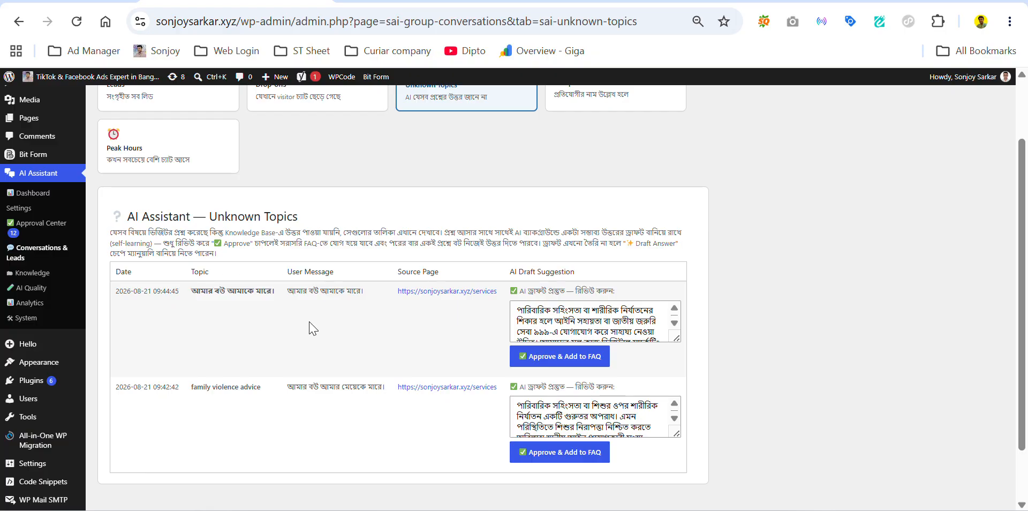
scroll(328, 325, "up", 2)
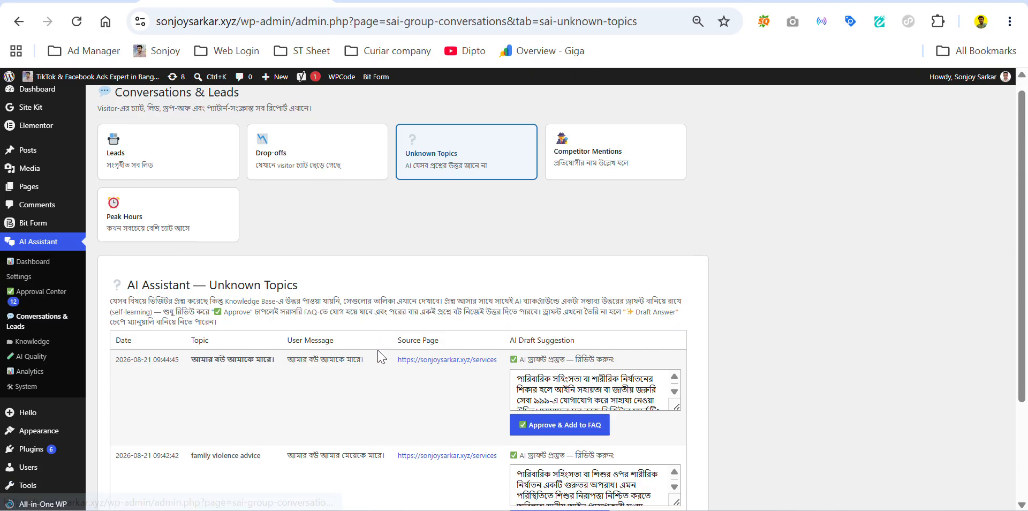
scroll(379, 356, "down", 2)
left_click(594, 321)
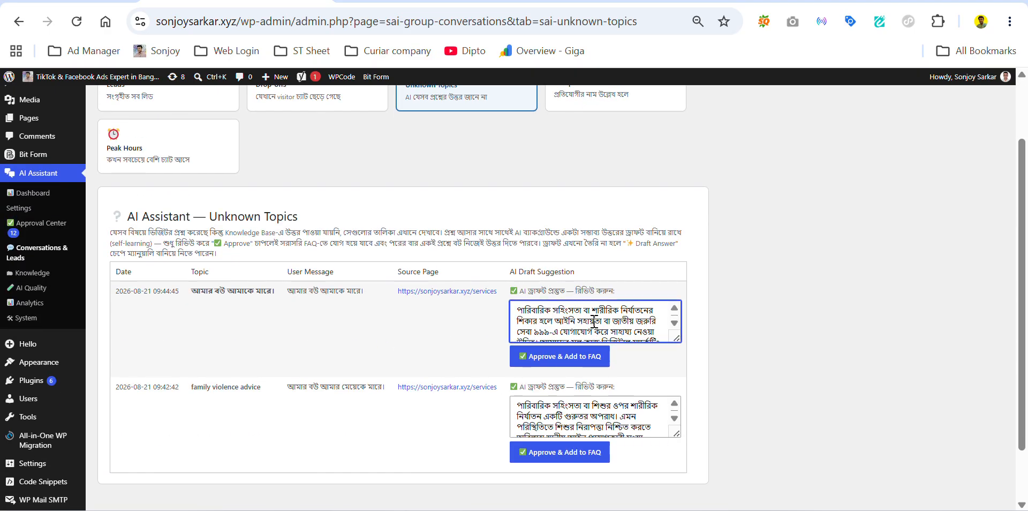
scroll(607, 330, "down", 5)
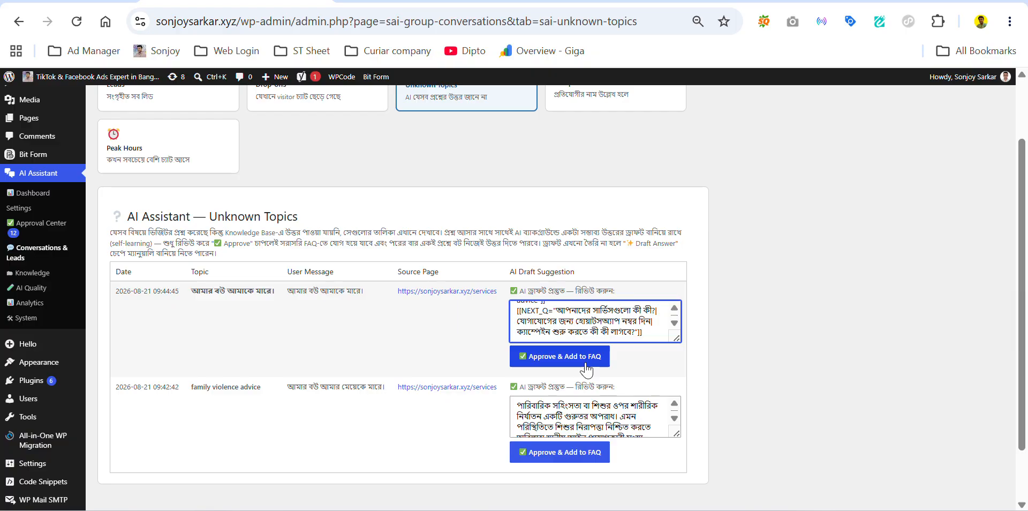
scroll(451, 371, "up", 3)
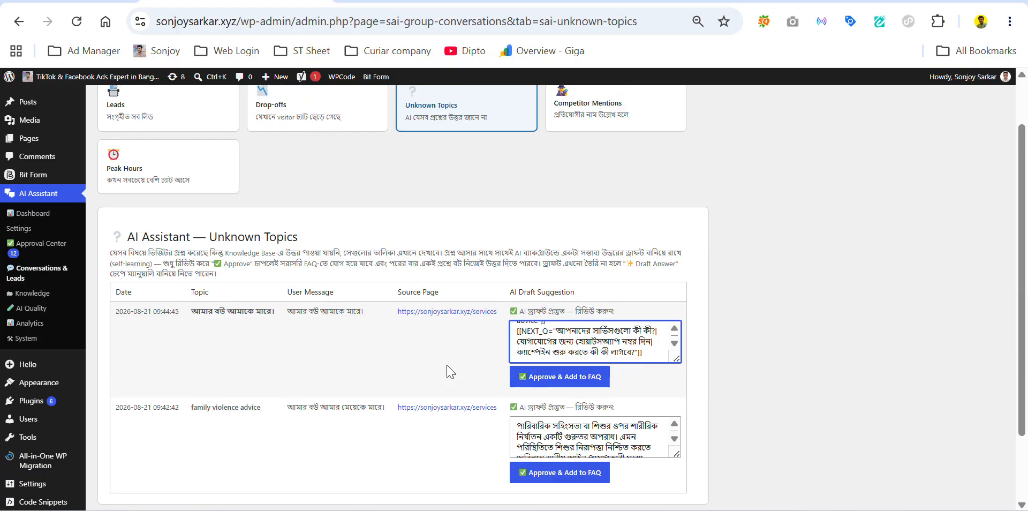
left_click(624, 165)
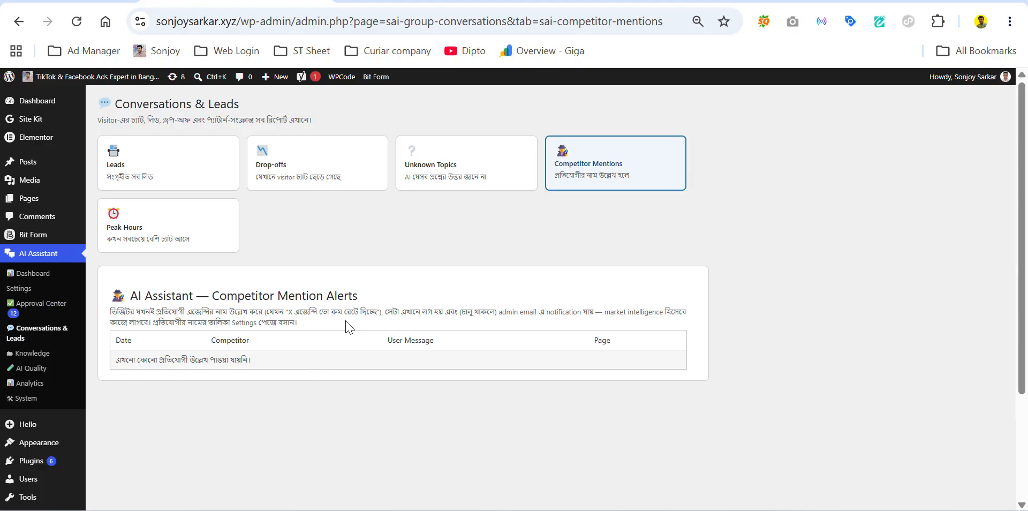
Step: Check the Peak Hours chart with 13:00 as the busiest hour, then go to the Knowledge page
left_click(180, 213)
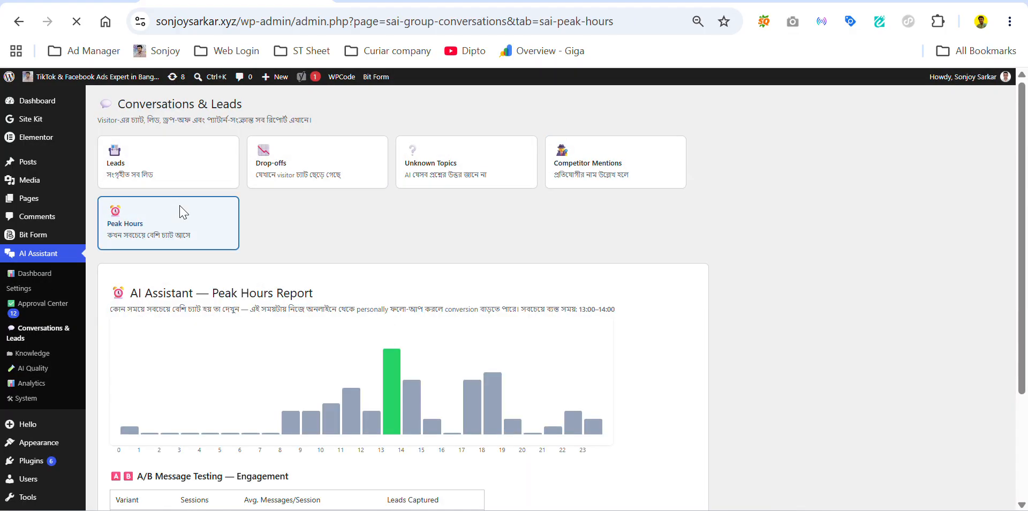
scroll(557, 303, "down", 2)
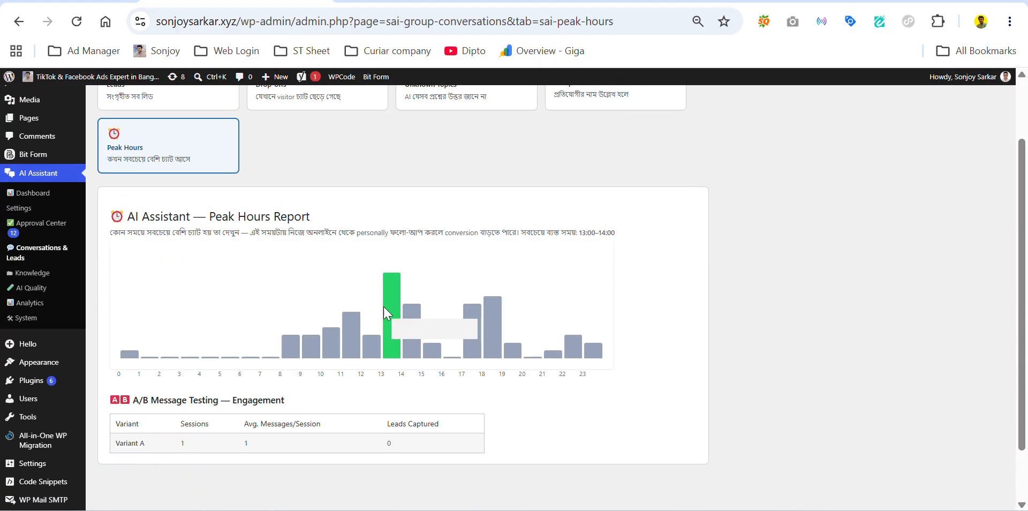
mouse_move(383, 306)
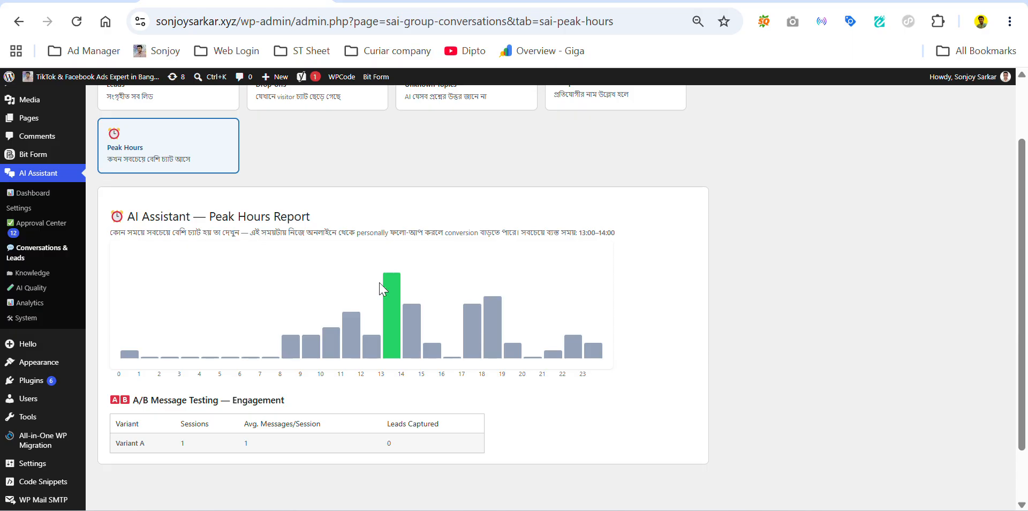
left_click(39, 273)
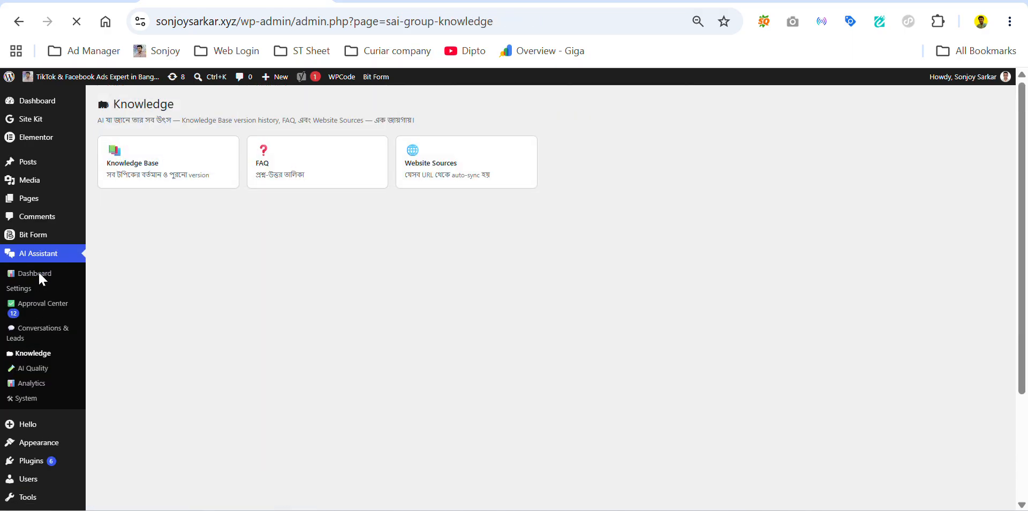
Step: Browse the Knowledge Base version history
left_click(213, 148)
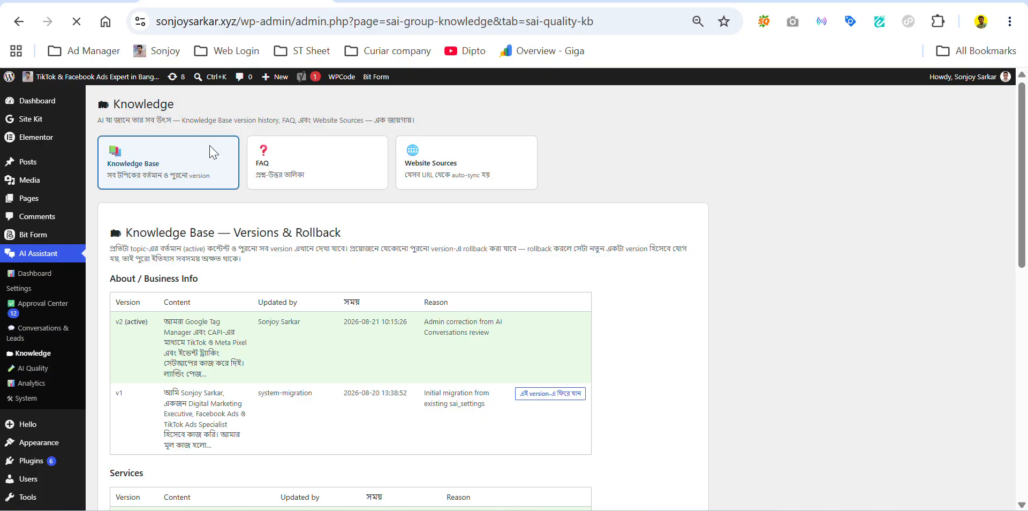
scroll(348, 319, "down", 2)
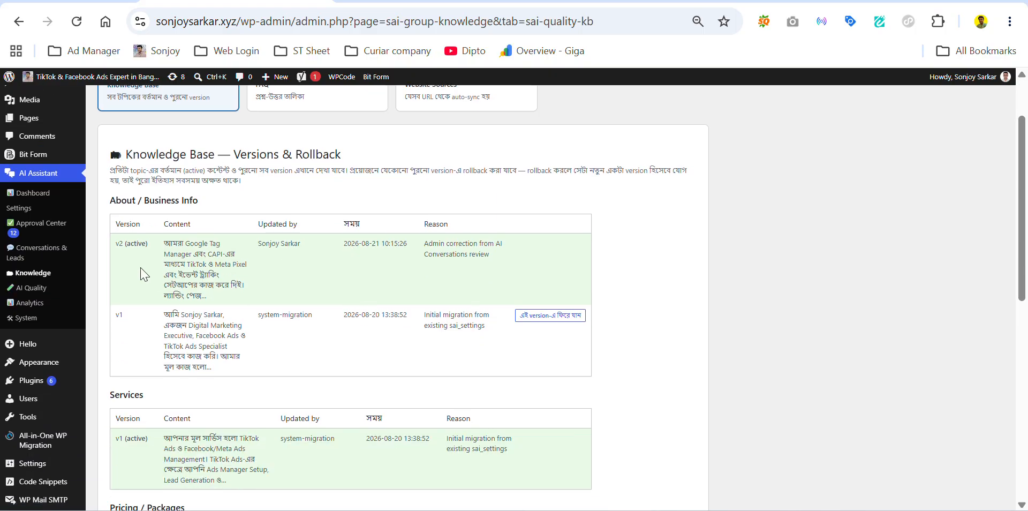
scroll(197, 283, "down", 1)
scroll(197, 283, "down", 7)
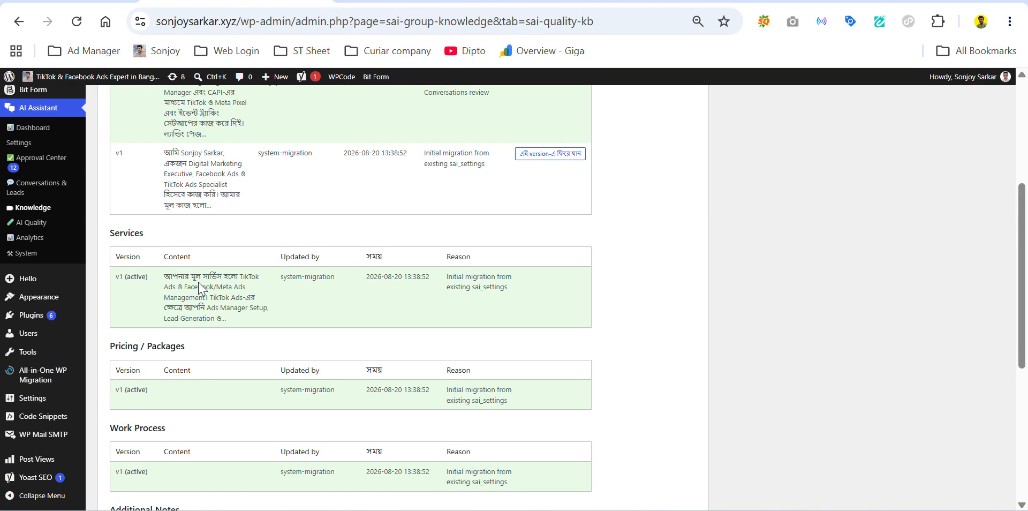
scroll(308, 328, "up", 6)
scroll(308, 329, "up", 3)
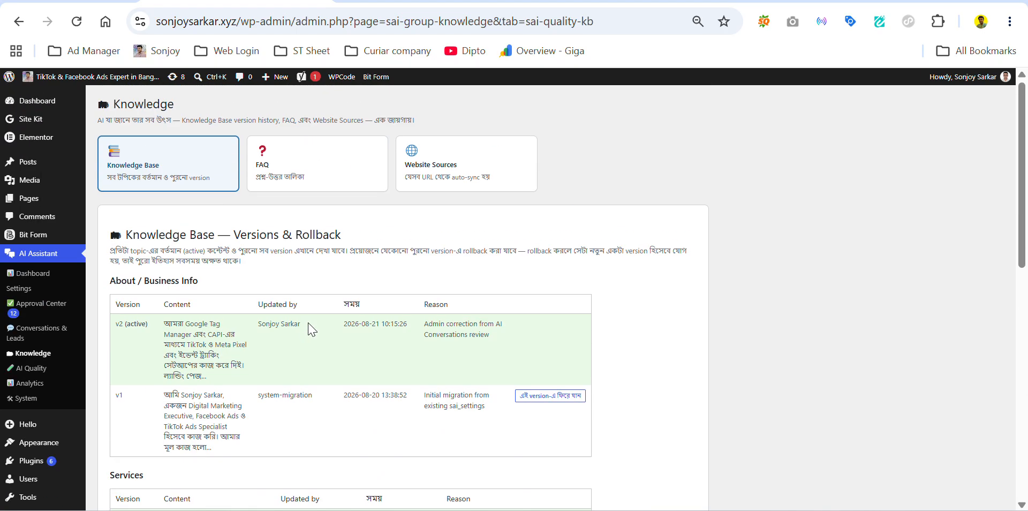
Step: Look through the FAQ list, then view Website Sources with the blog and services pages tracked
left_click(292, 166)
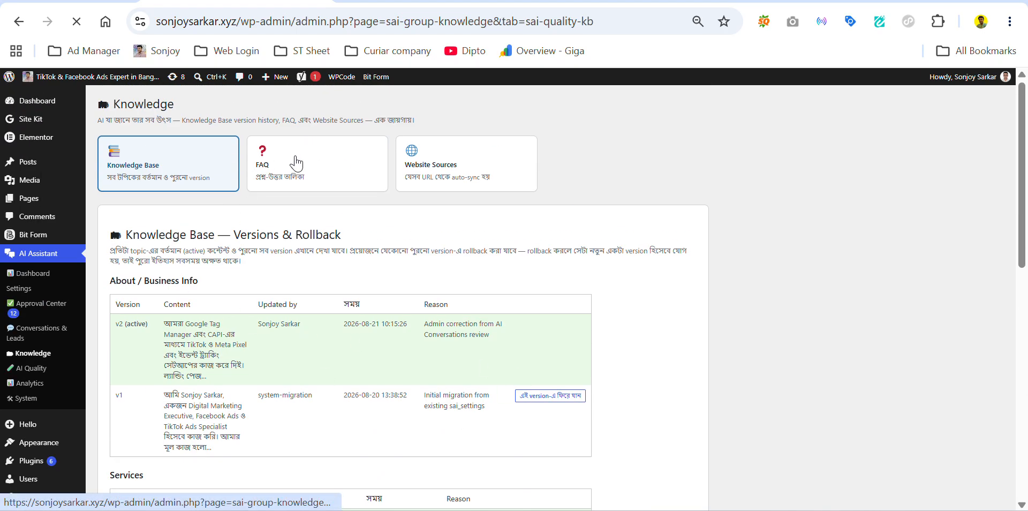
scroll(879, 275, "down", 20)
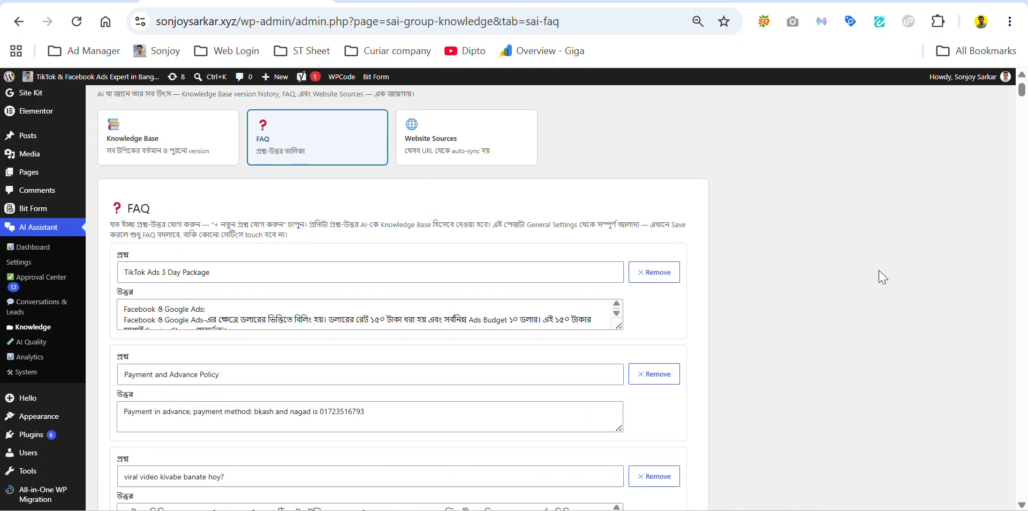
scroll(901, 261, "down", 15)
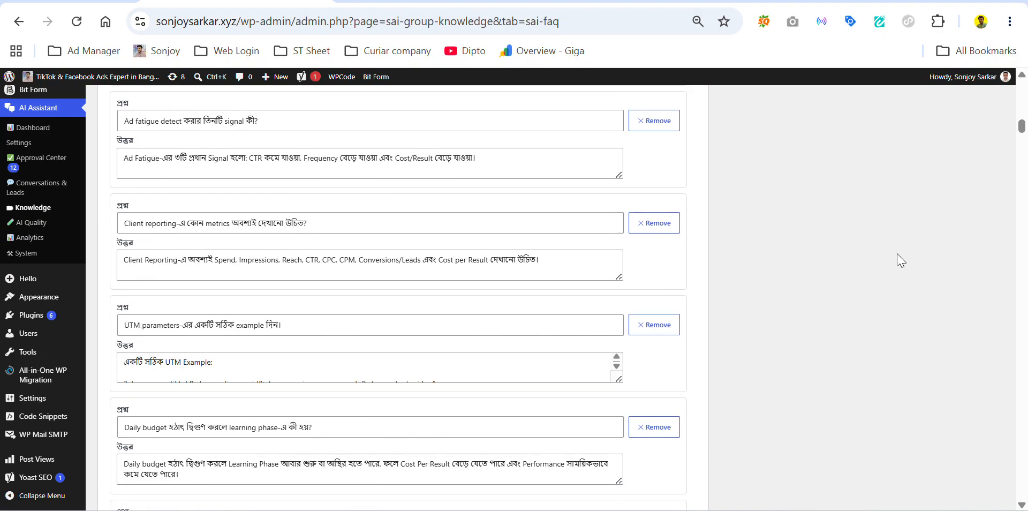
scroll(777, 292, "up", 10)
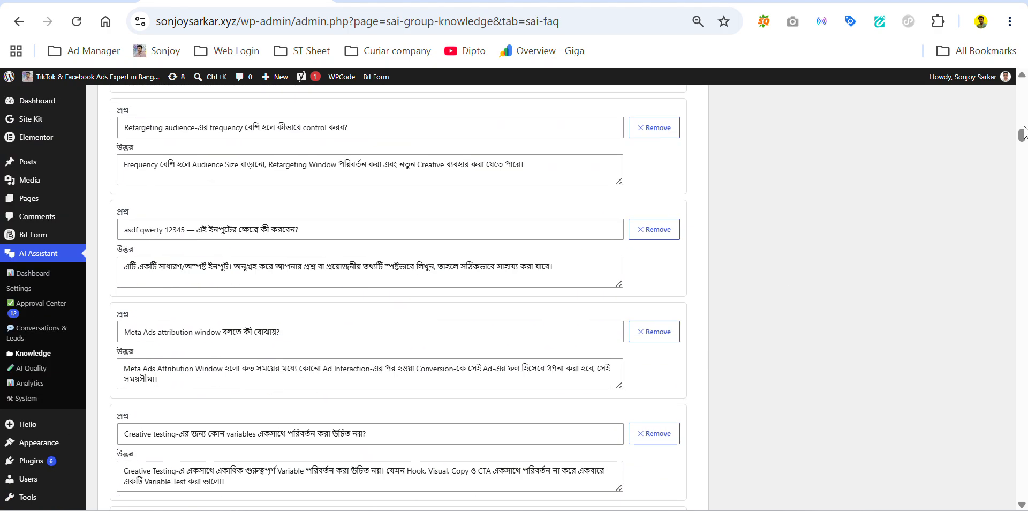
left_click_drag(1022, 137, 1024, 81)
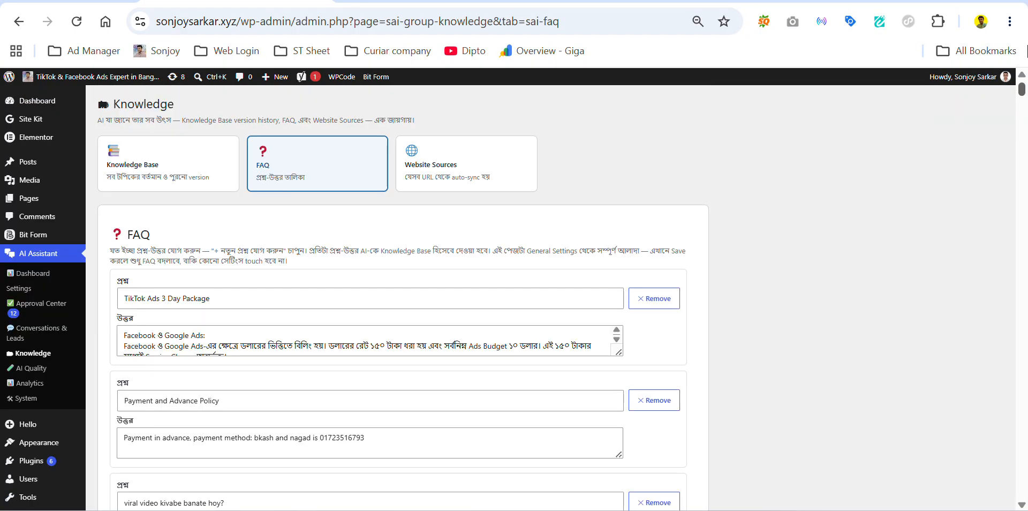
left_click(488, 186)
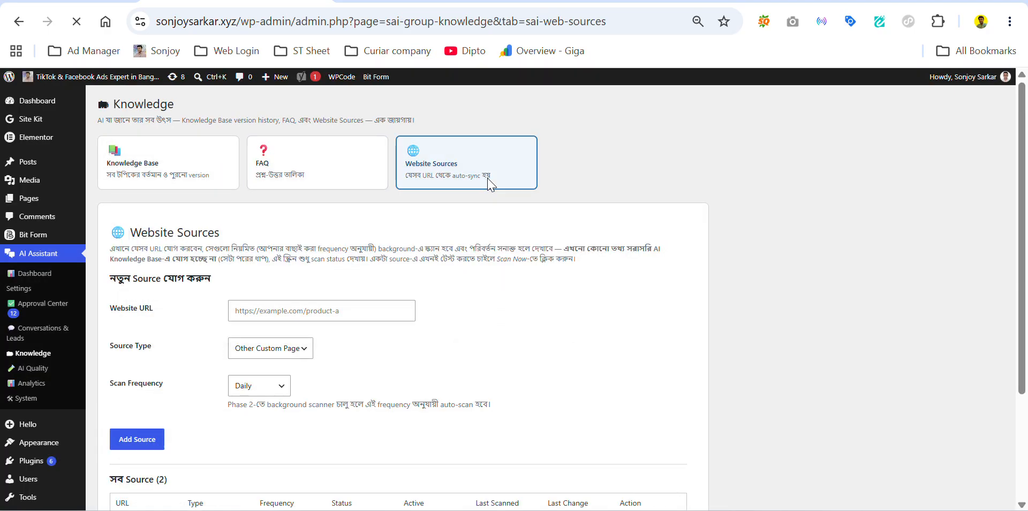
scroll(495, 419, "down", 3)
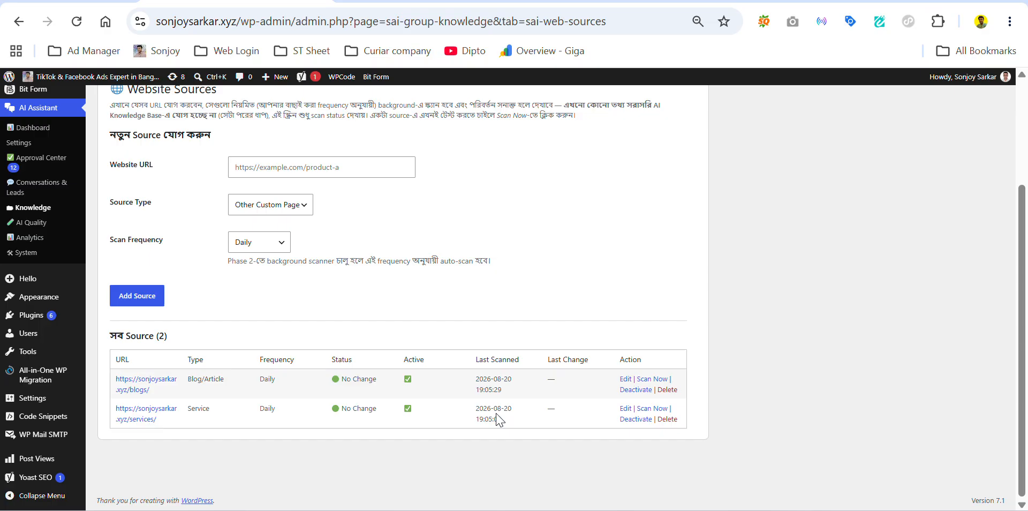
left_click(384, 1)
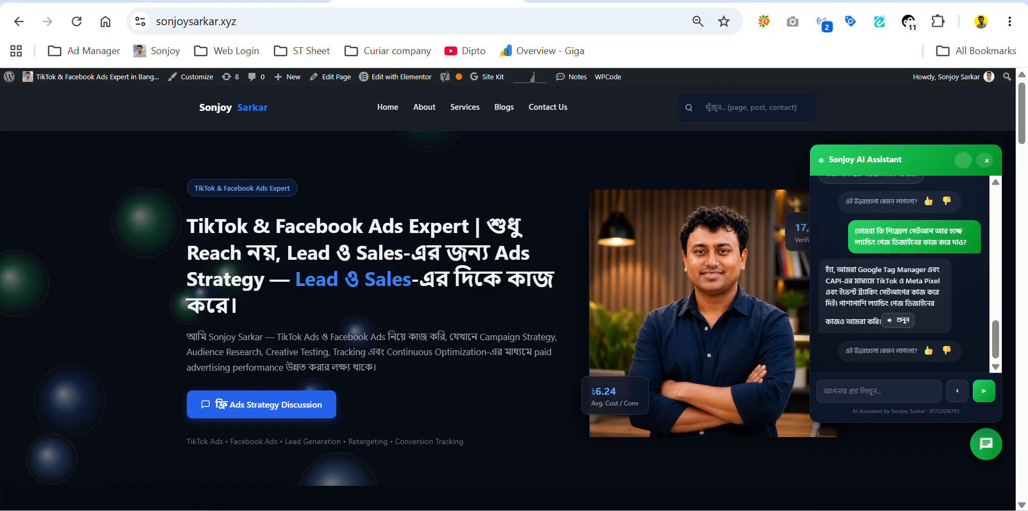
left_click(474, 110)
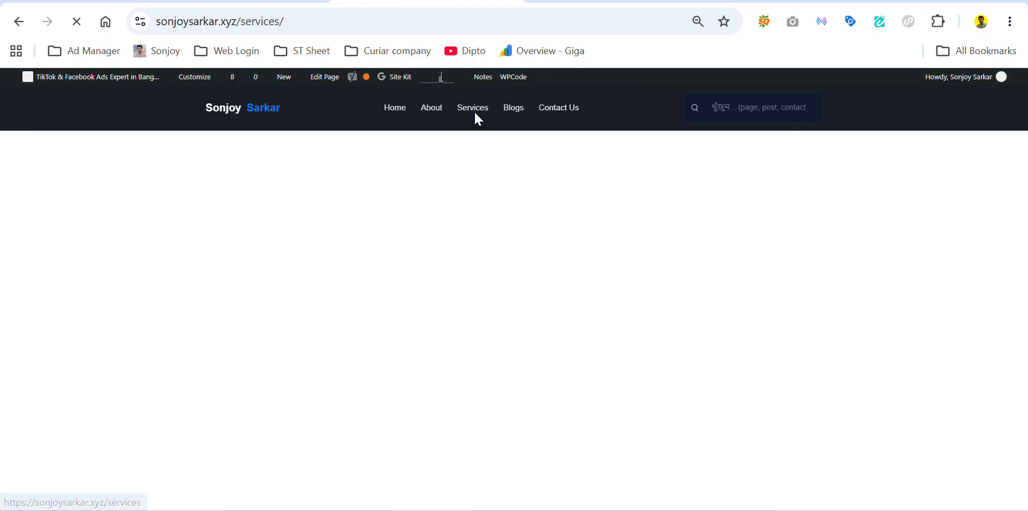
scroll(257, 239, "down", 3)
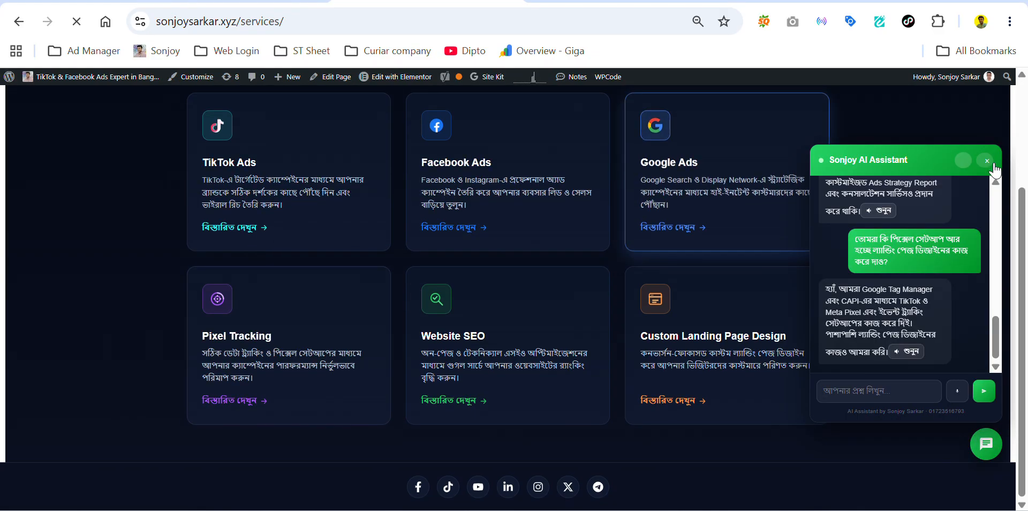
left_click(988, 161)
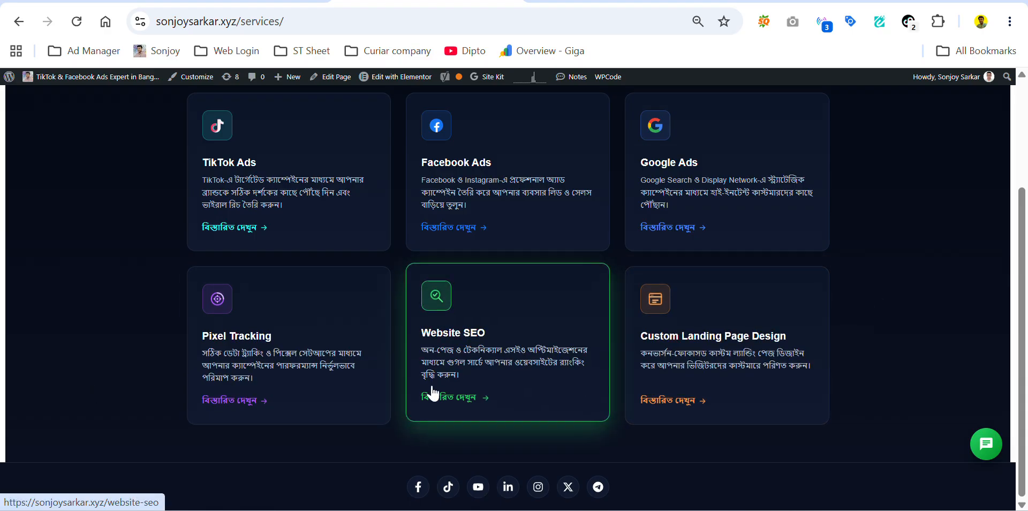
left_click(209, 1)
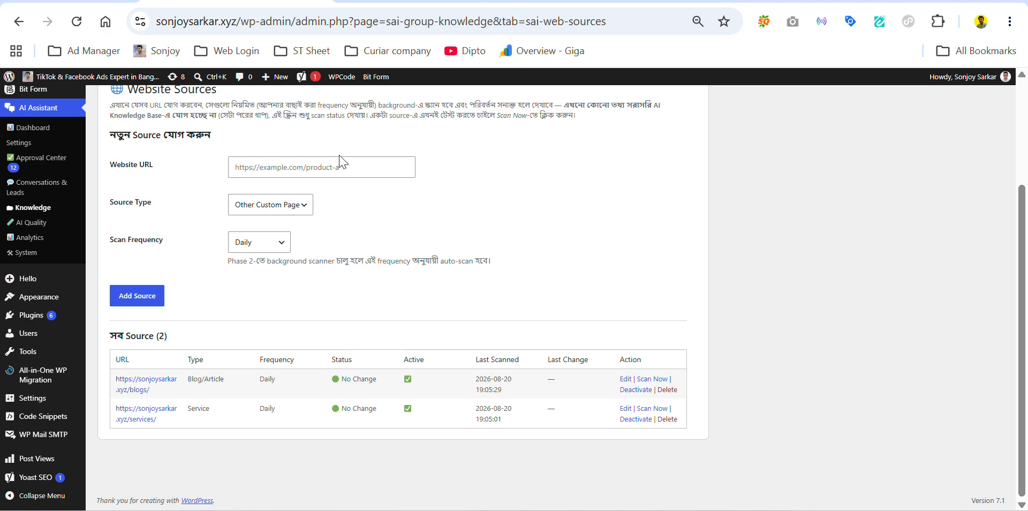
scroll(368, 188, "up", 2)
left_click(339, 249)
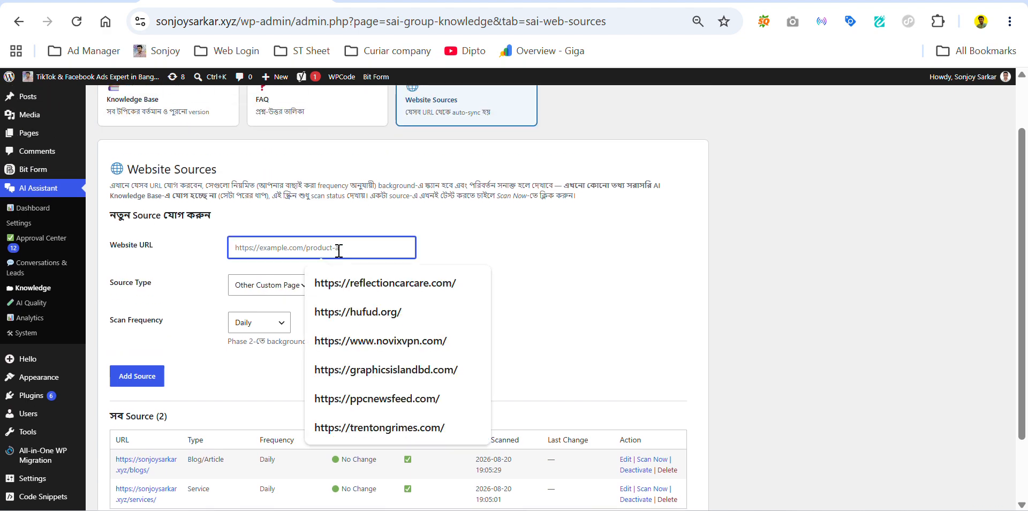
left_click(624, 243)
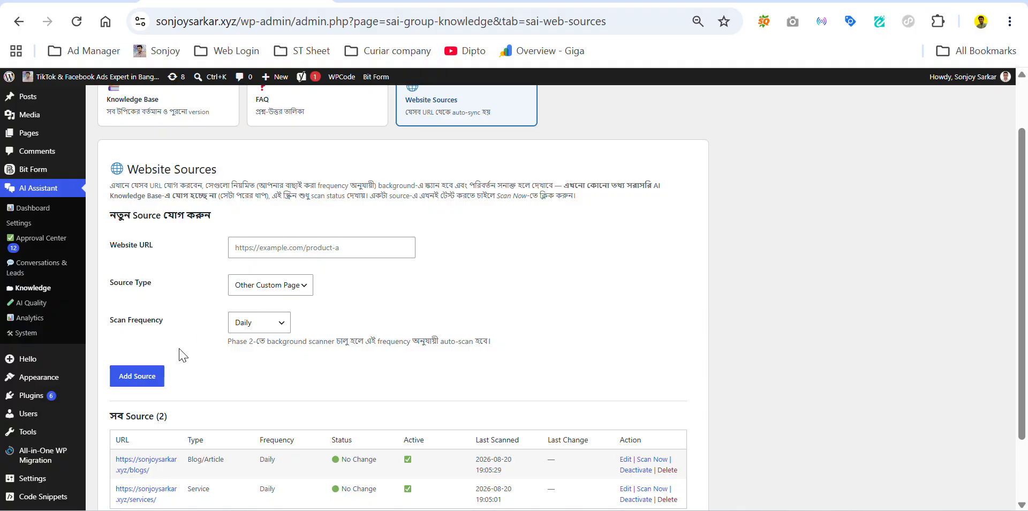
scroll(400, 360, "down", 2)
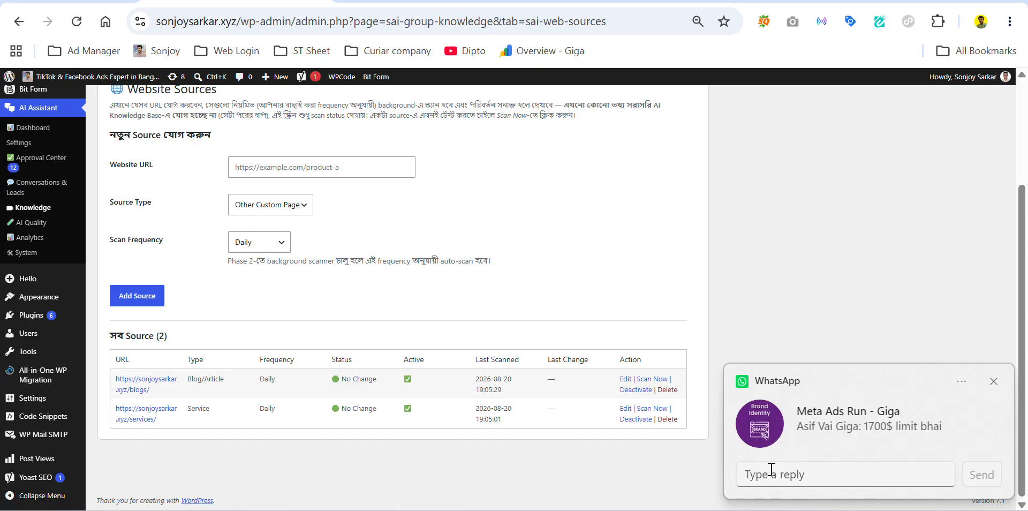
left_click(994, 382)
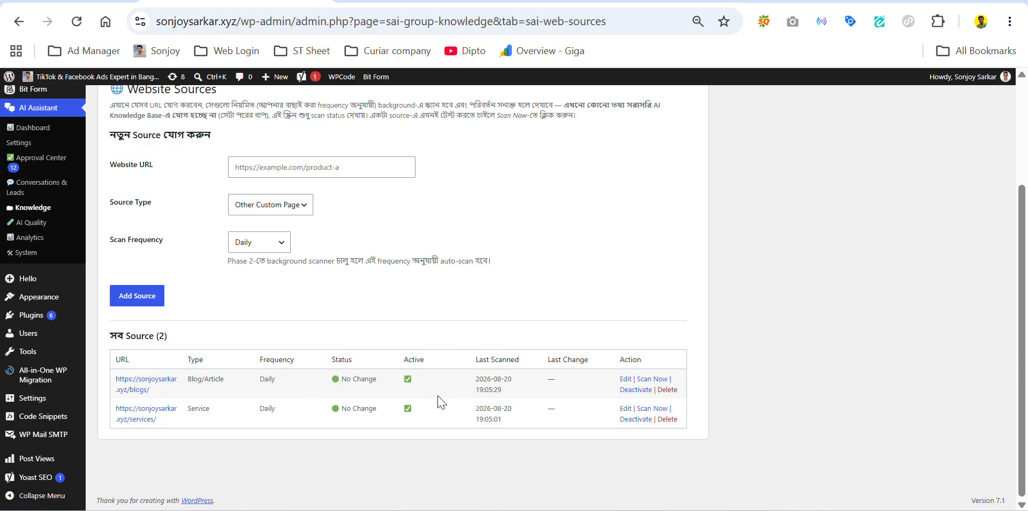
left_click(649, 381)
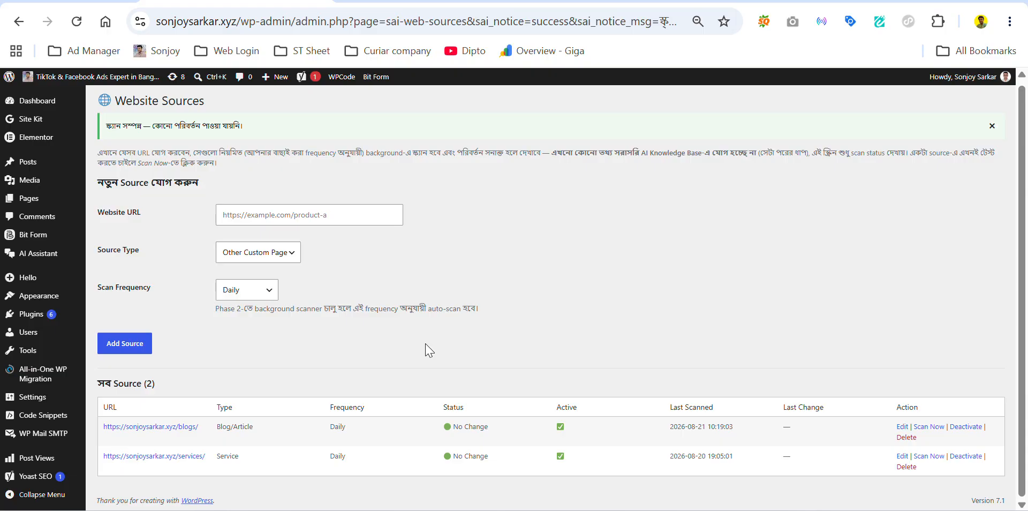
mouse_move(43, 256)
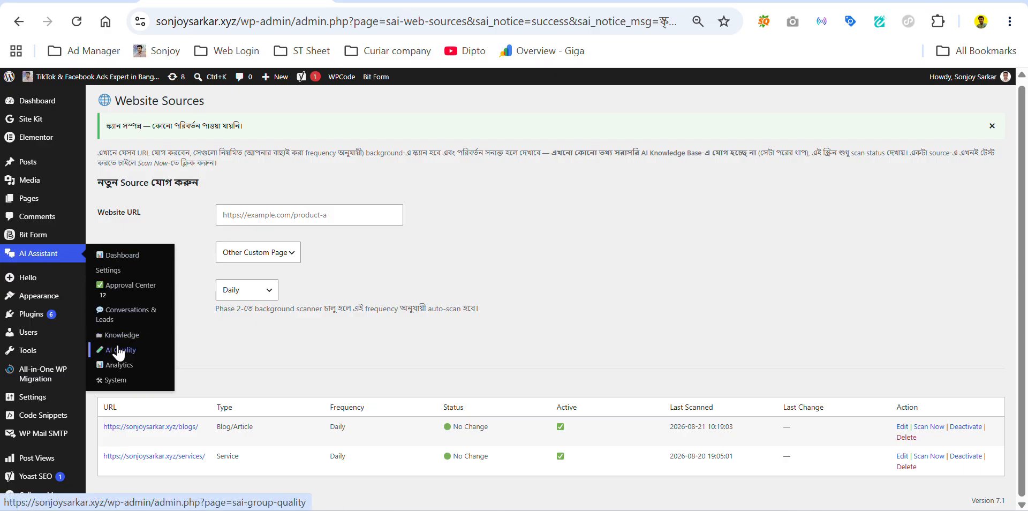
Step: Scroll through AI Quality's AI Conversations review table, ending on the Regression Tests new test-case form
left_click(120, 351)
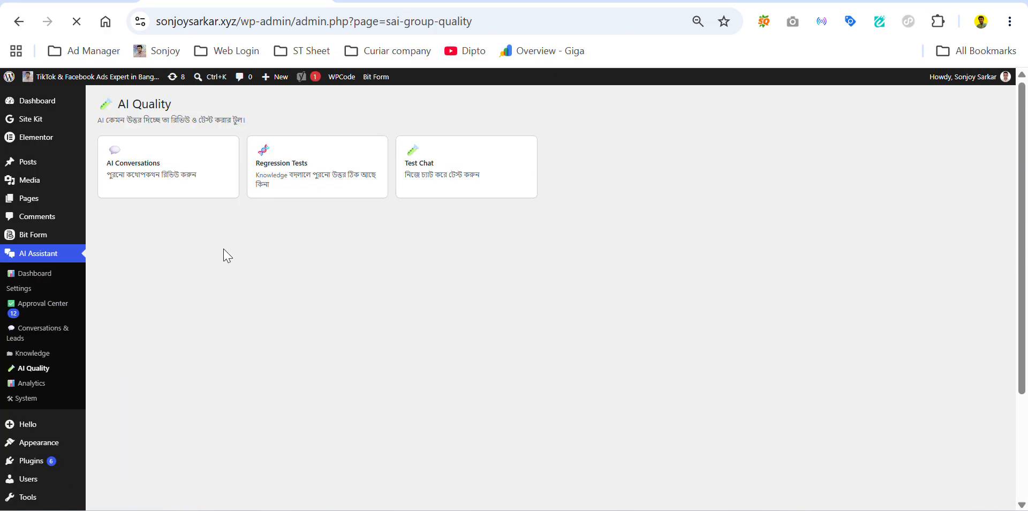
left_click(167, 189)
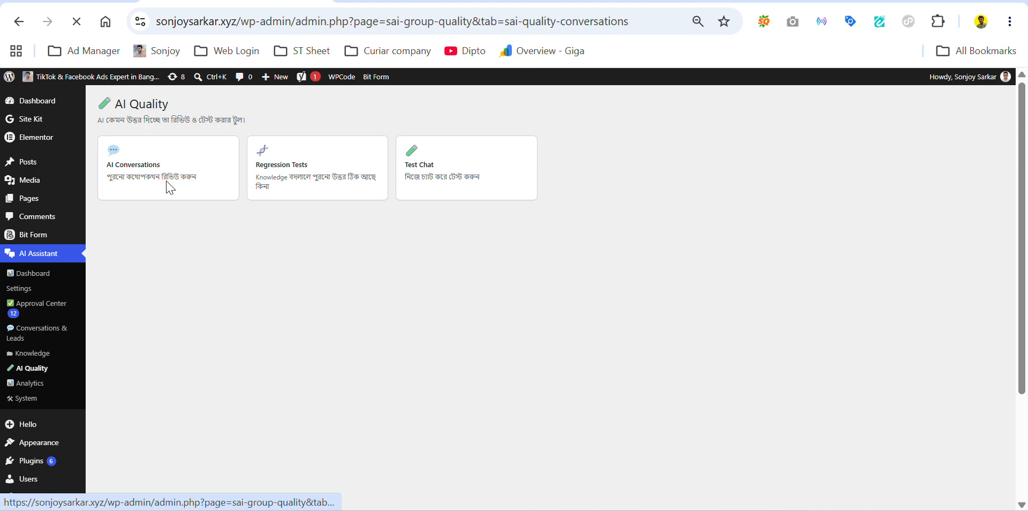
scroll(261, 341, "down", 3)
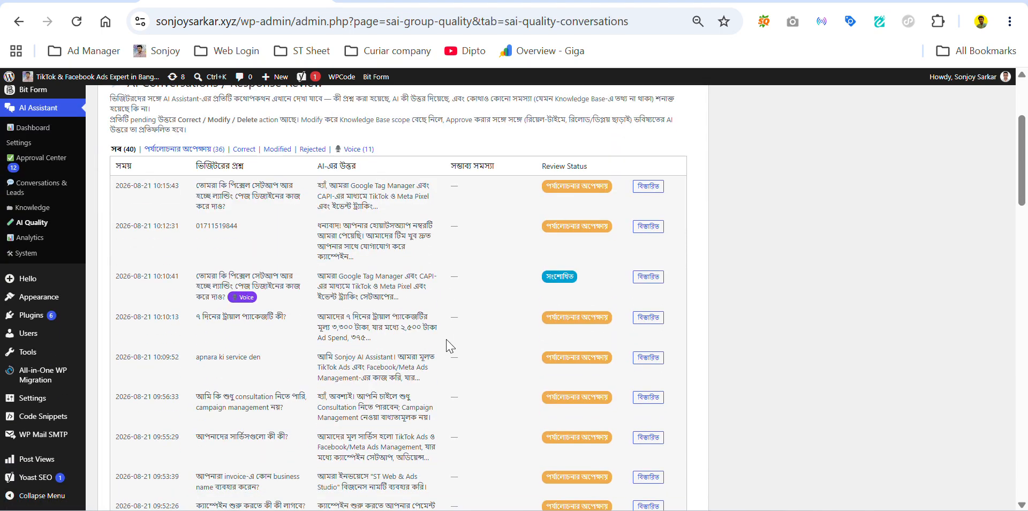
scroll(385, 314, "up", 3)
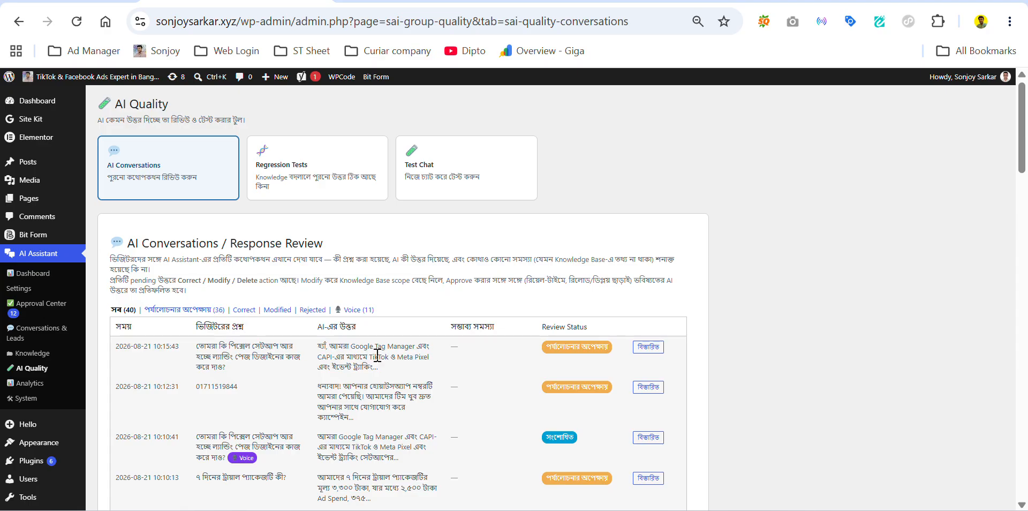
scroll(378, 356, "down", 3)
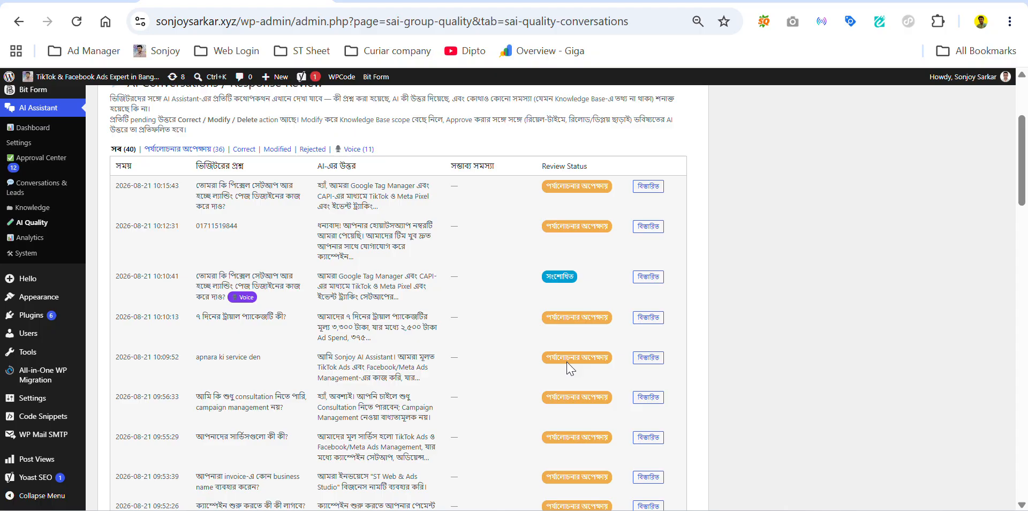
scroll(569, 369, "up", 3)
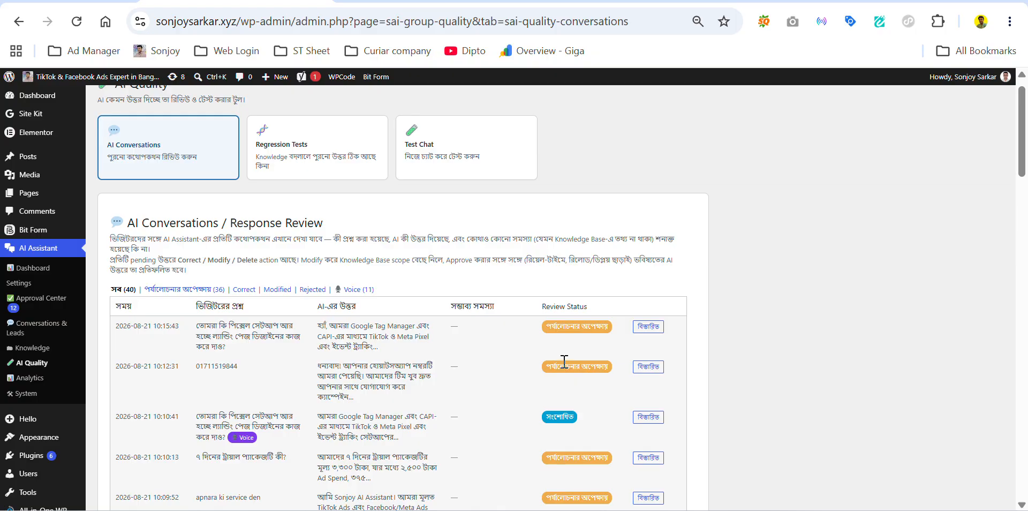
left_click(315, 168)
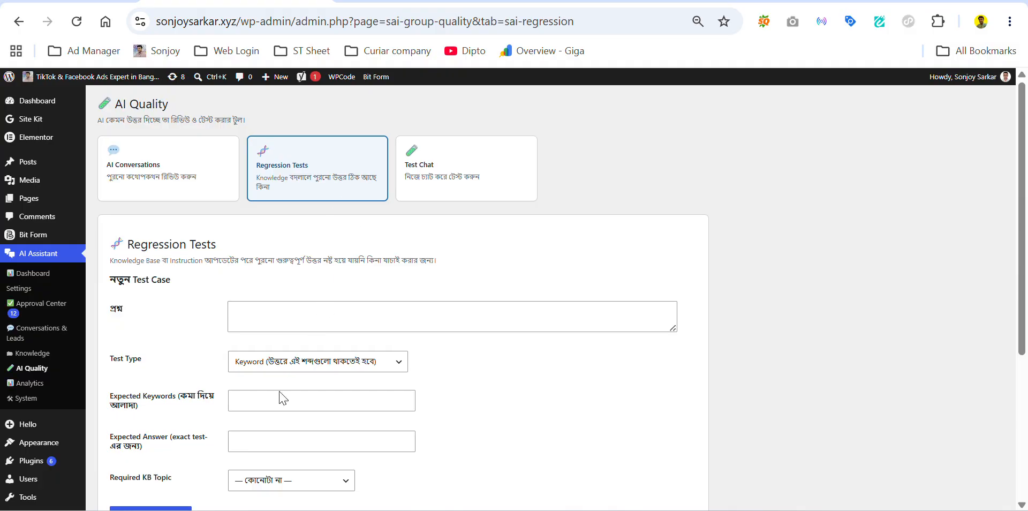
Step: Open the sandbox Test Chat and compare it with the live site's Services page
left_click(454, 171)
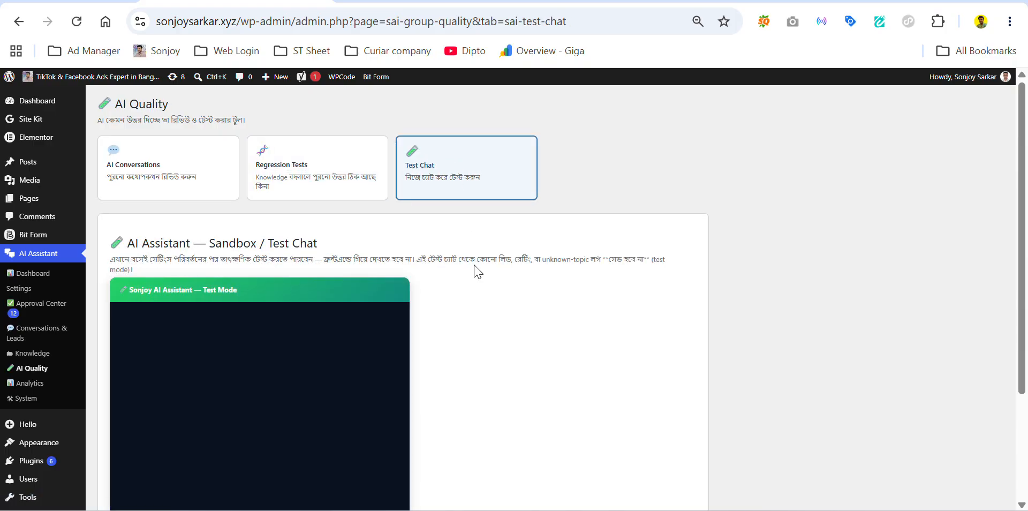
left_click(358, 1)
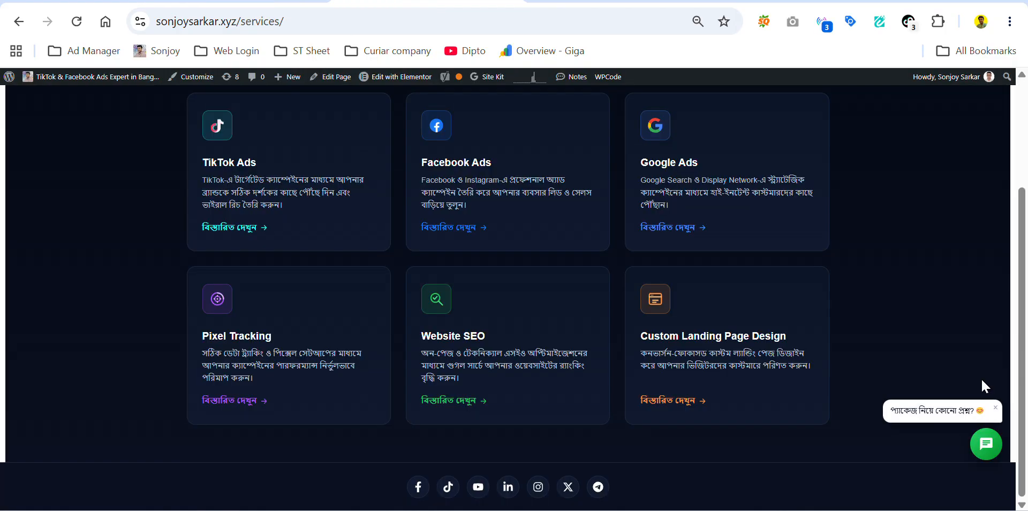
left_click(289, 1)
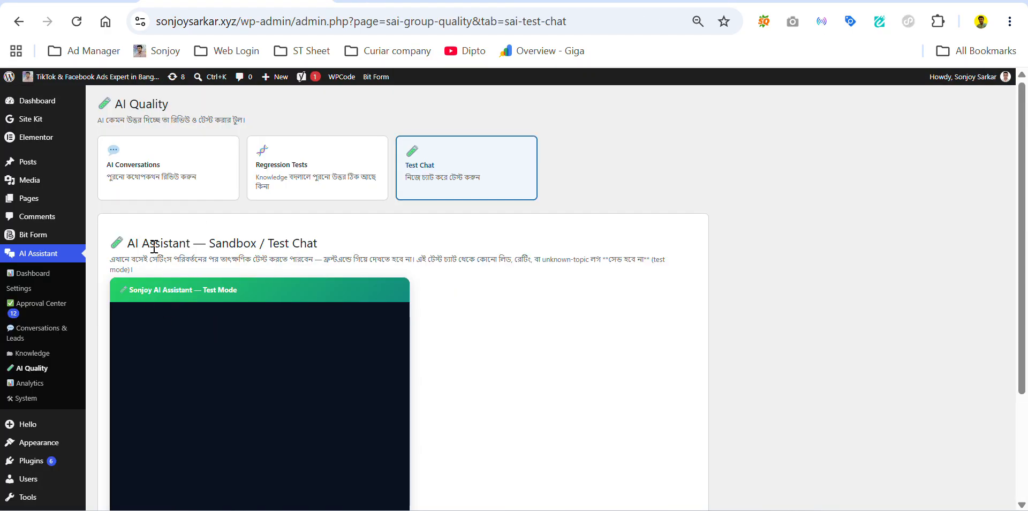
scroll(129, 231, "down", 3)
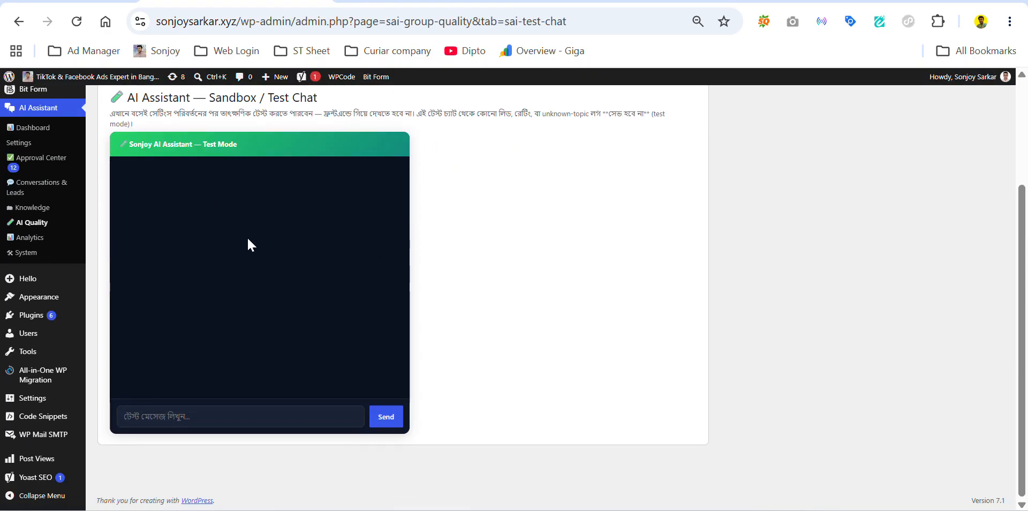
scroll(248, 245, "up", 3)
Step: Check the Services page once more, then go to the AI Assistant's Analytics page
left_click(400, 3)
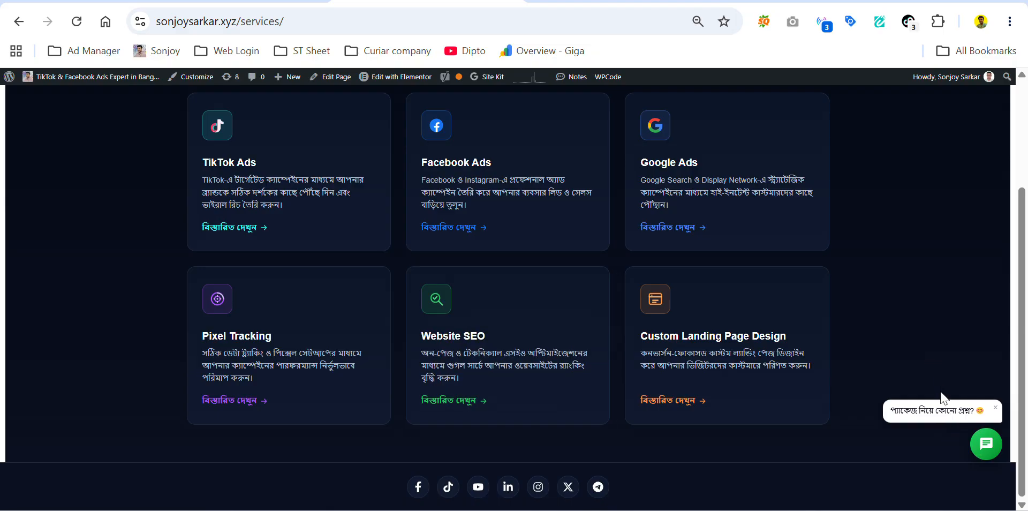
left_click(246, 1)
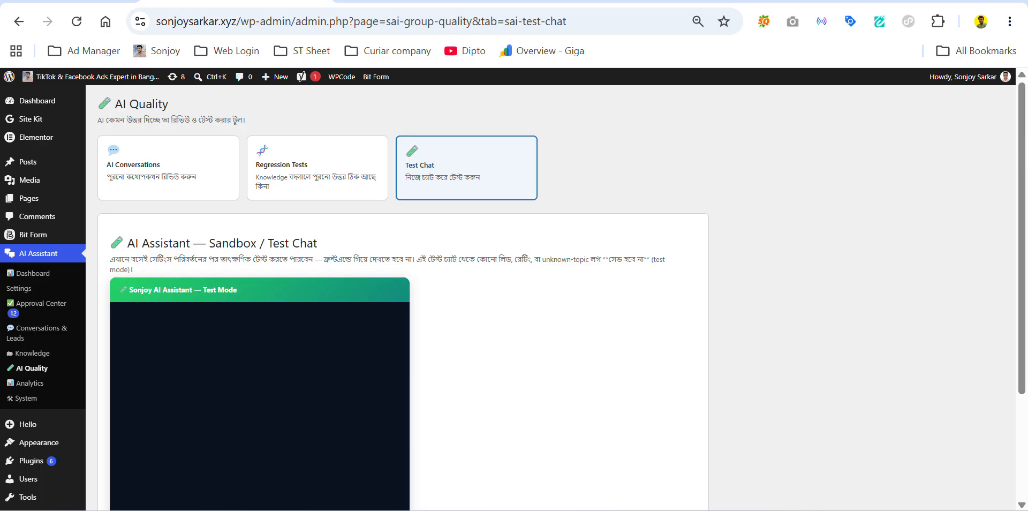
scroll(46, 333, "down", 2)
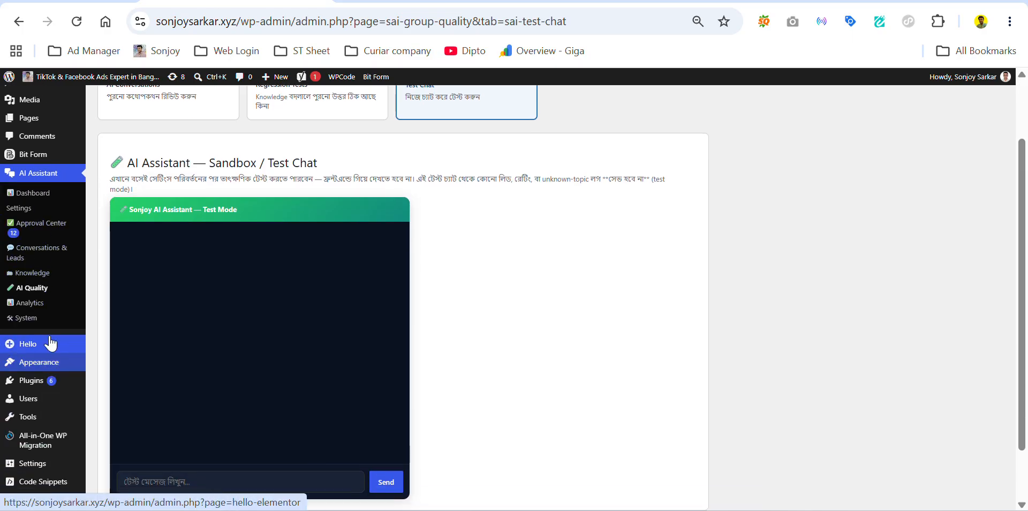
left_click(41, 311)
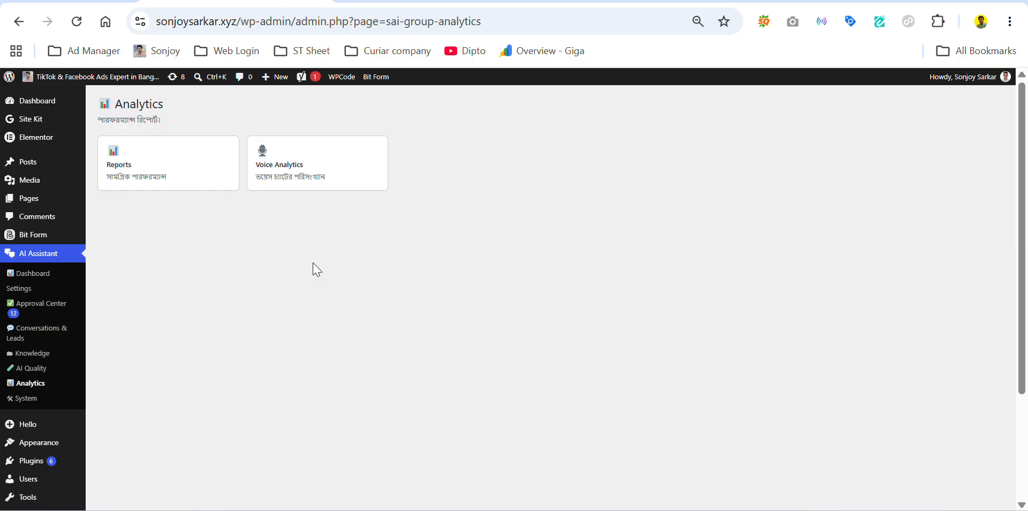
Step: Scroll through the performance Reports' figures, knowledge gaps and top questions, then move to the System page
left_click(159, 157)
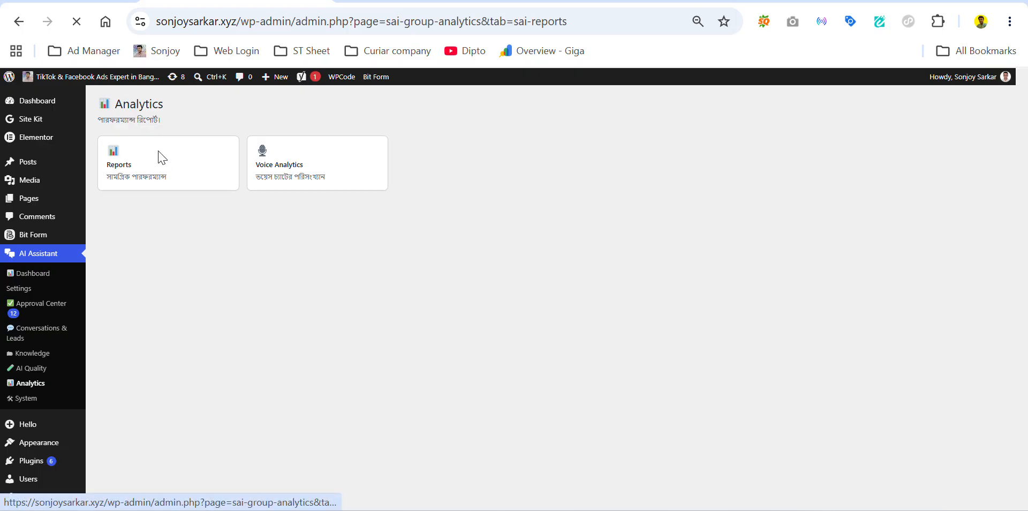
scroll(194, 270, "down", 2)
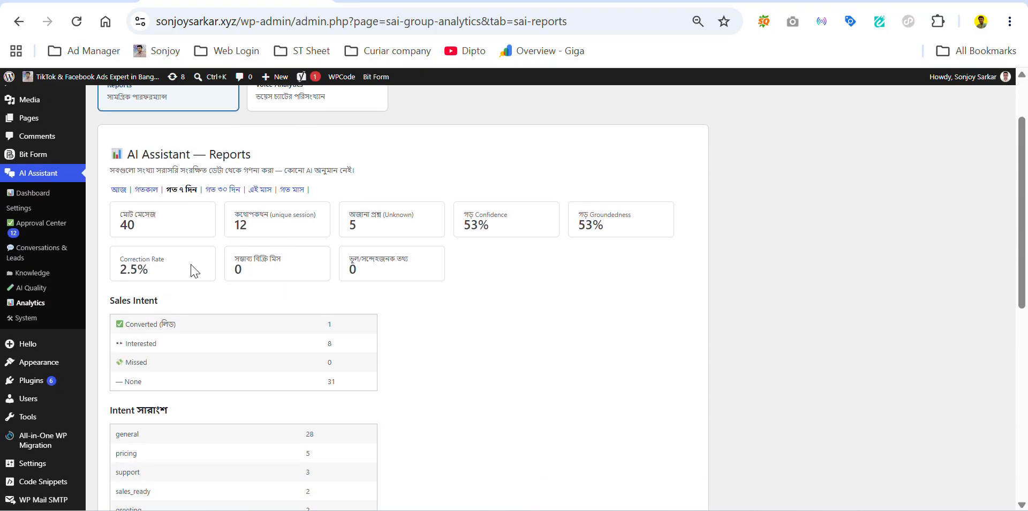
scroll(178, 287, "down", 2)
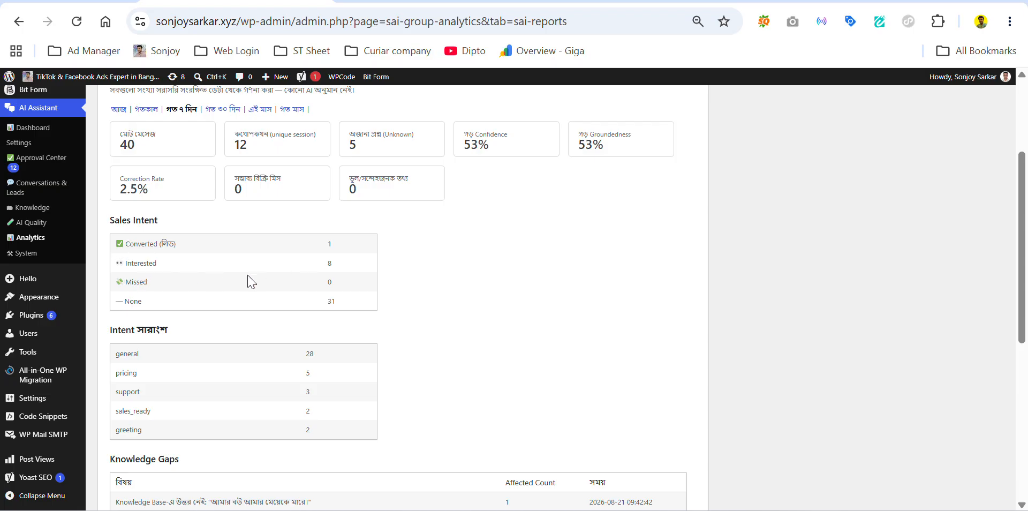
scroll(241, 337, "down", 2)
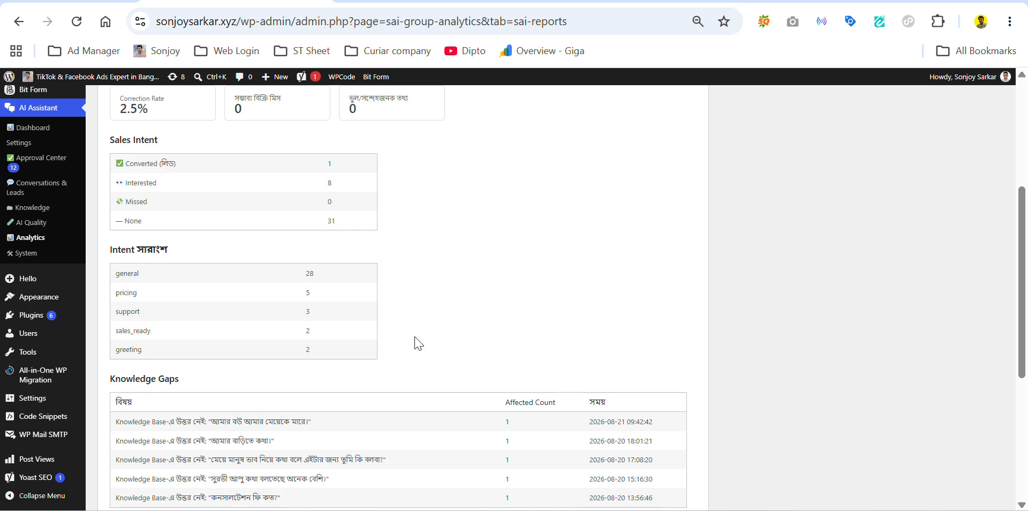
scroll(429, 282, "down", 4)
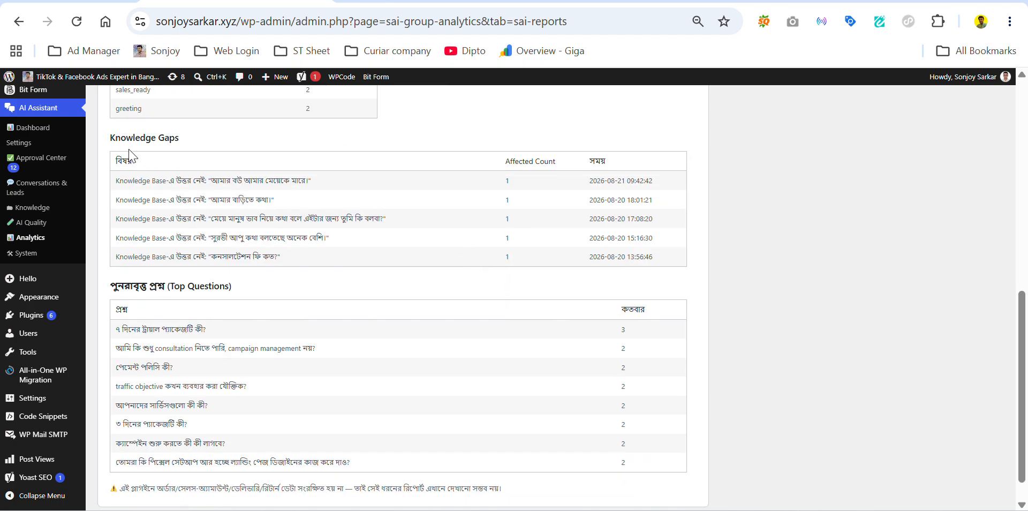
scroll(214, 276, "down", 1)
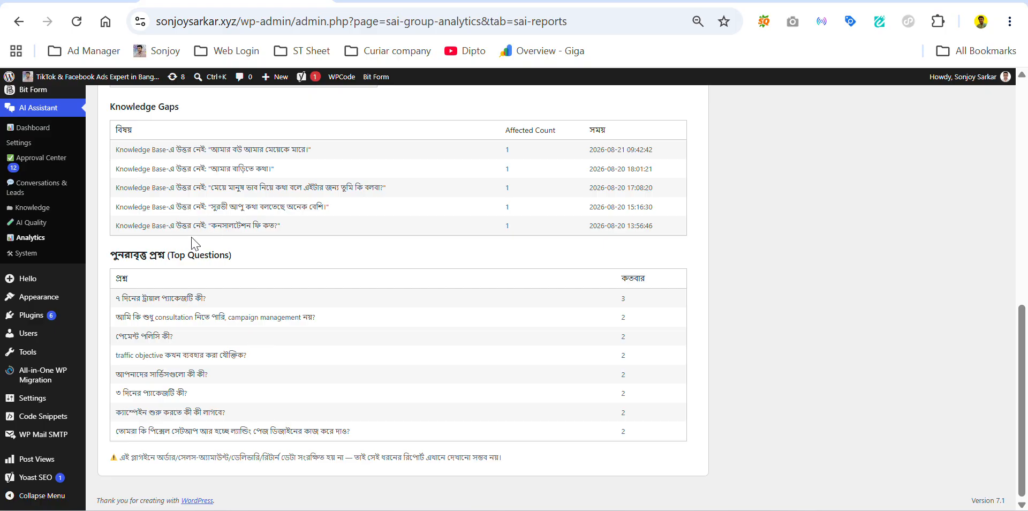
left_click(62, 253)
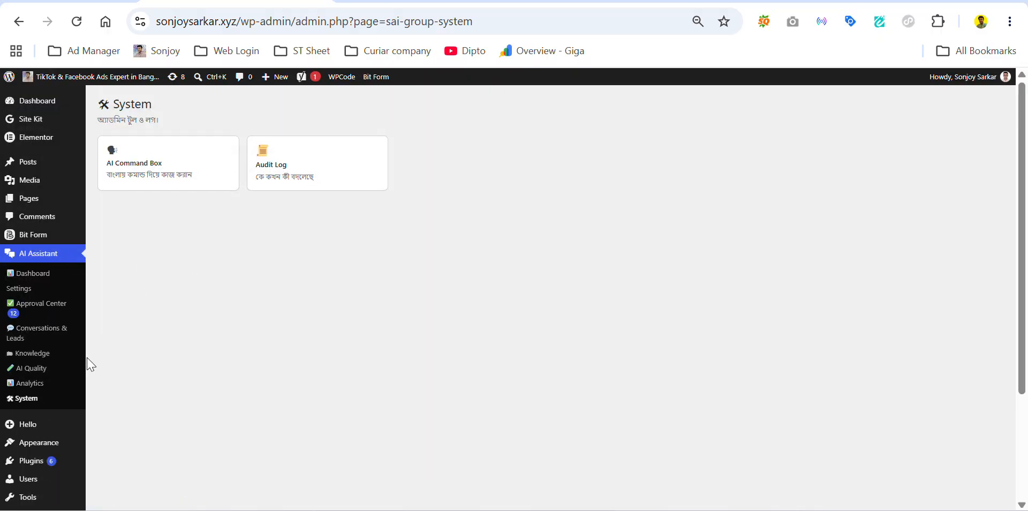
Step: Review Voice Analytics: 11 voice messages from 8 sessions, 50% transcription success, all in Bangla
left_click(36, 382)
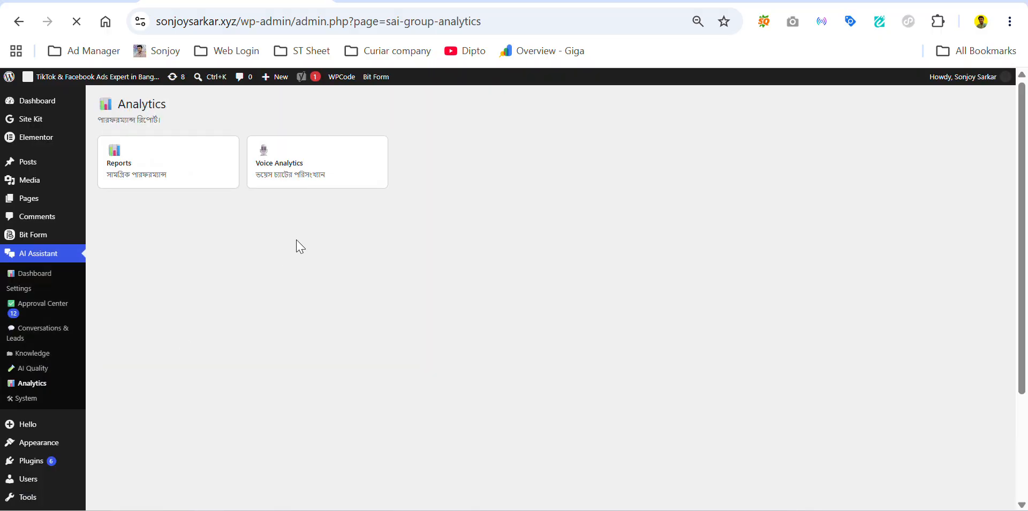
left_click(315, 179)
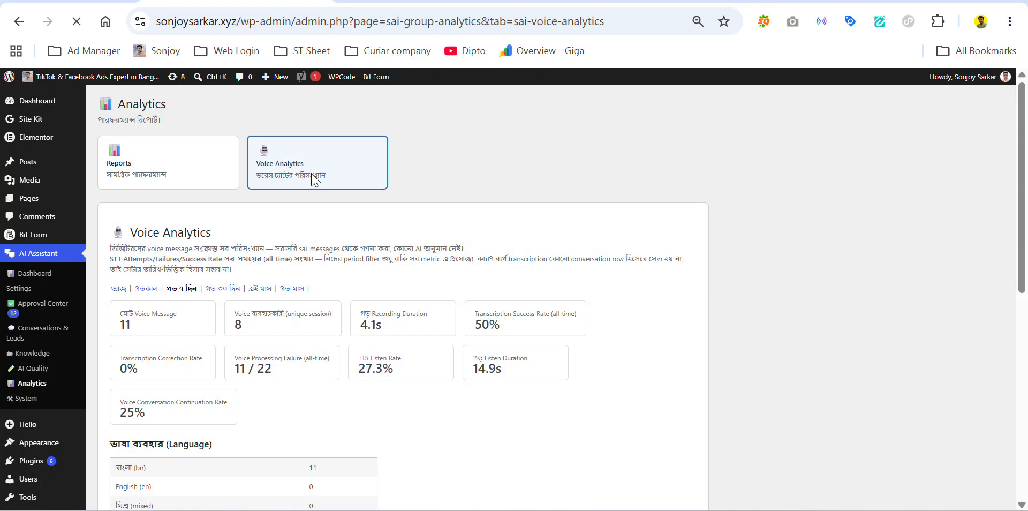
scroll(219, 228, "down", 2)
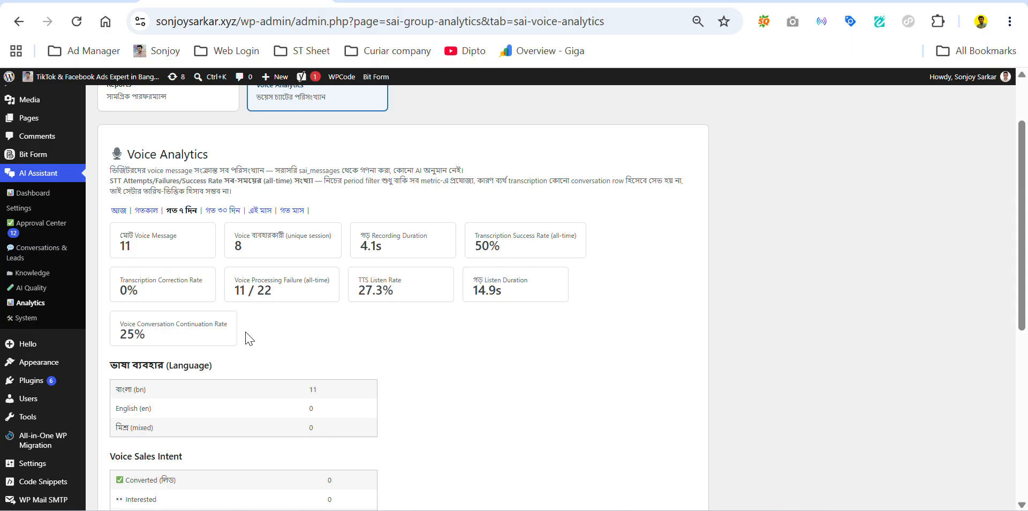
scroll(239, 343, "down", 3)
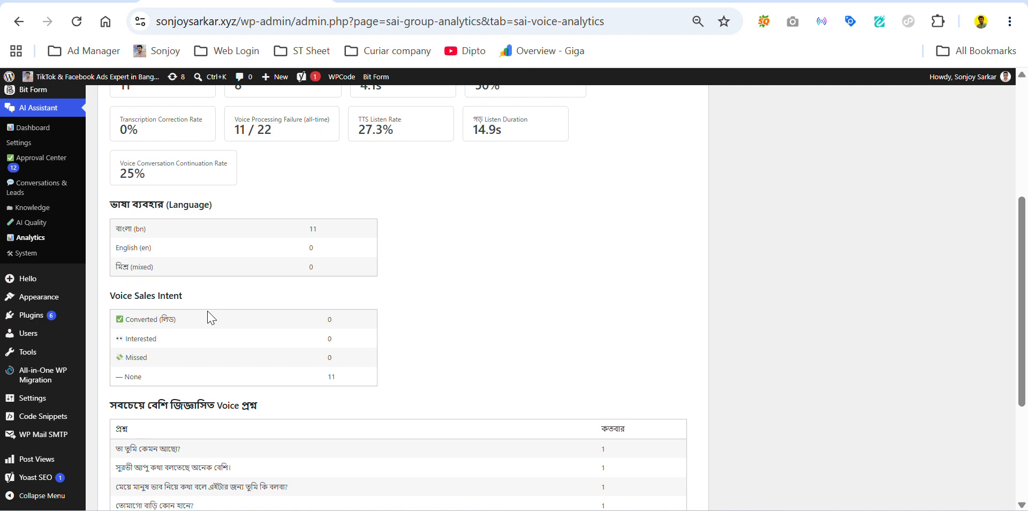
scroll(208, 317, "down", 3)
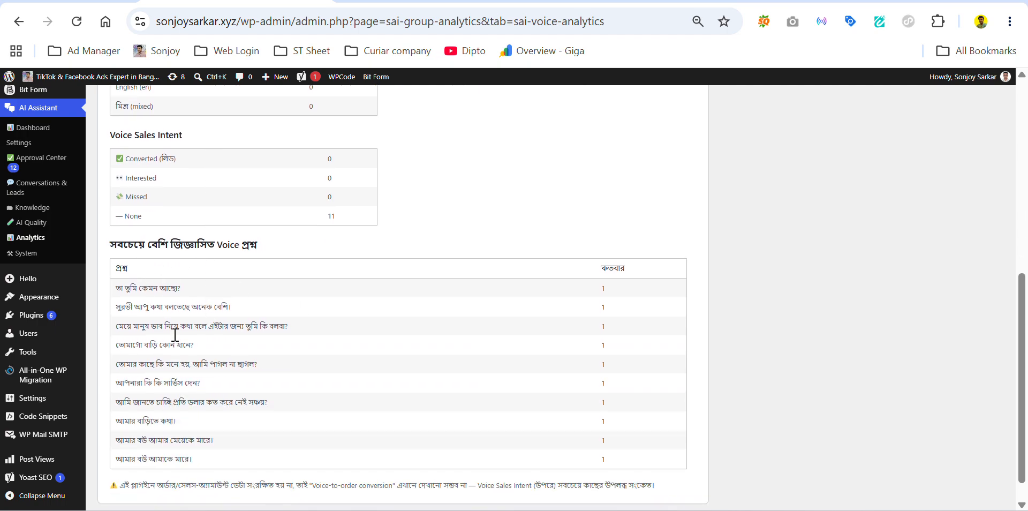
scroll(204, 387, "down", 1)
scroll(236, 339, "up", 3)
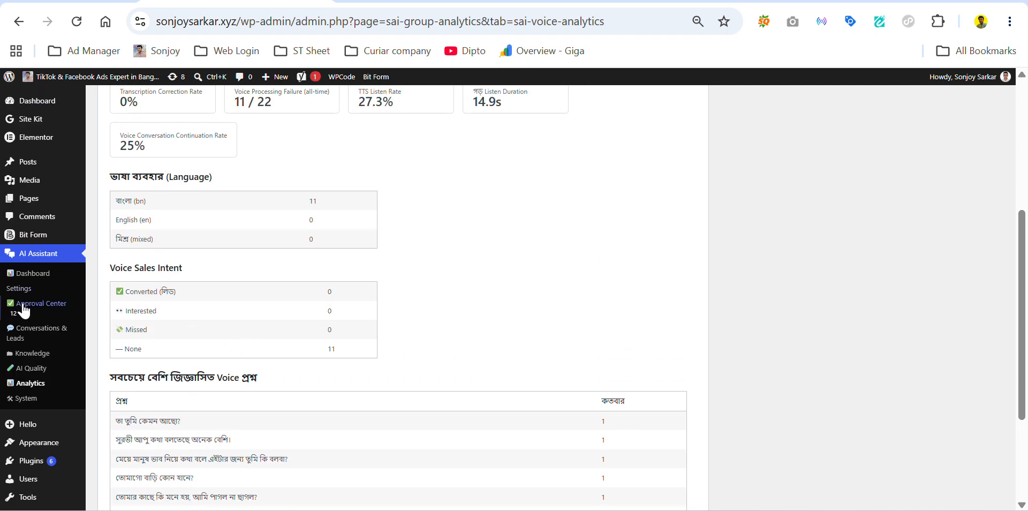
Step: Ask the System page's AI Command Box 'ajke koita lead asce?' and read its unsupported-question reply
left_click(30, 398)
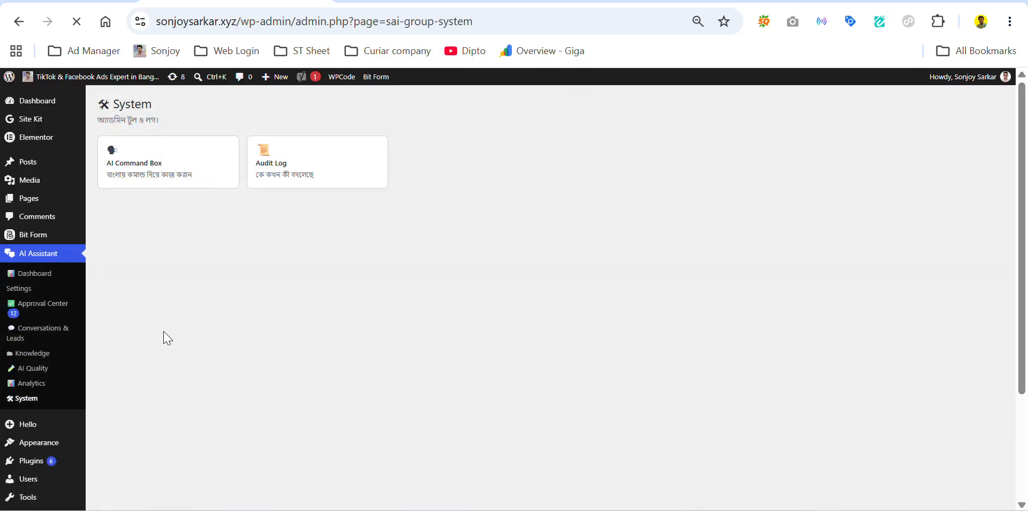
left_click(169, 179)
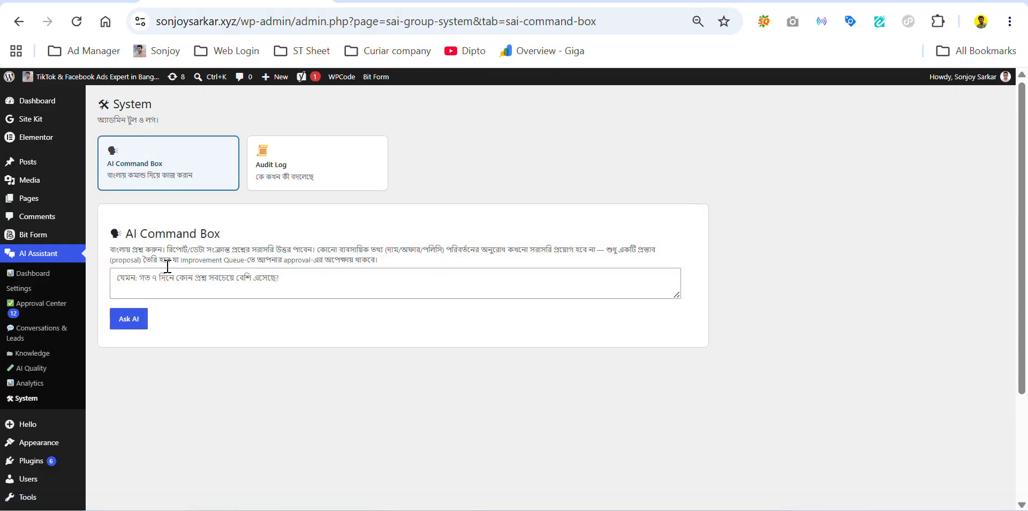
left_click(236, 292)
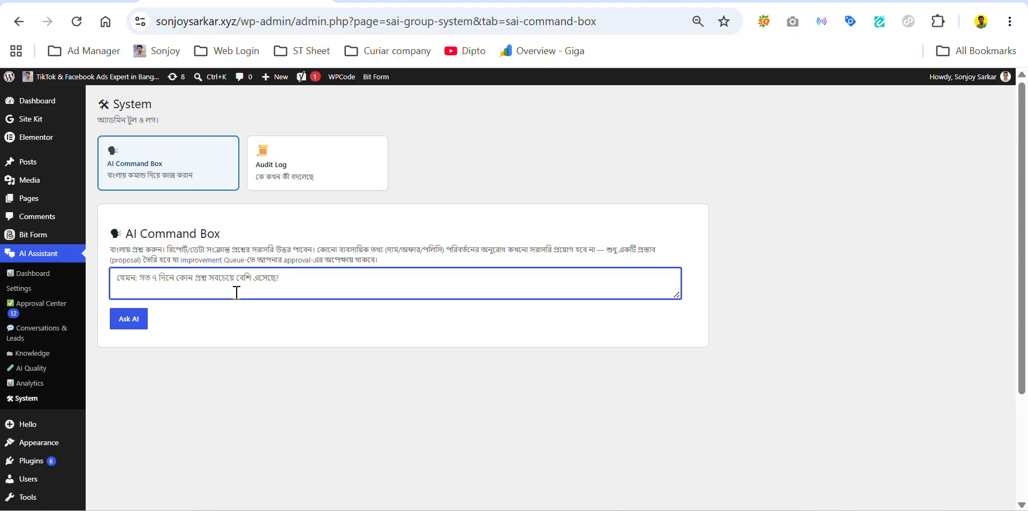
type("ajke ko")
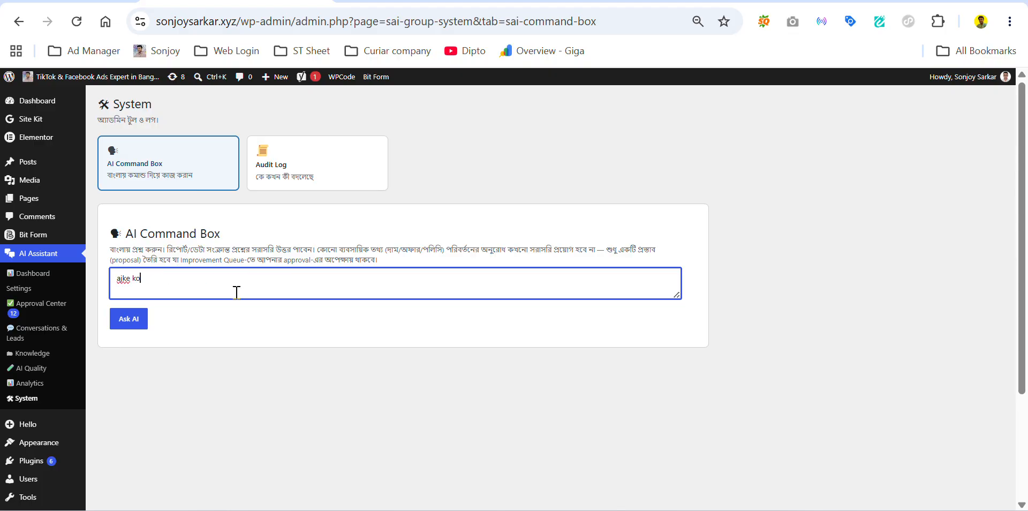
type("ita lead asce?")
key("Return")
left_click(129, 319)
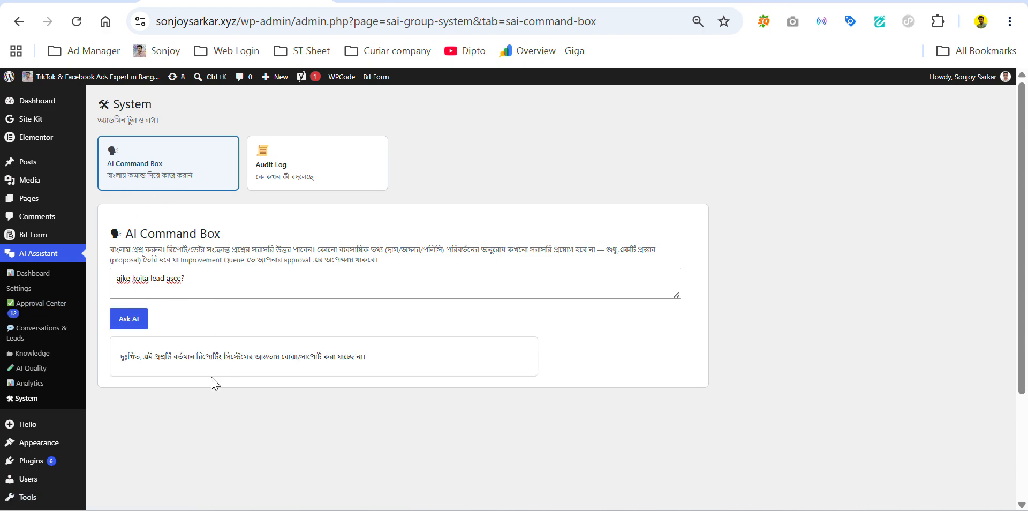
left_click_drag(123, 357, 383, 367)
left_click(242, 342)
Step: Open the Audit Log and scroll through its knowledge_modified and improvement_rejected entries
left_click(316, 152)
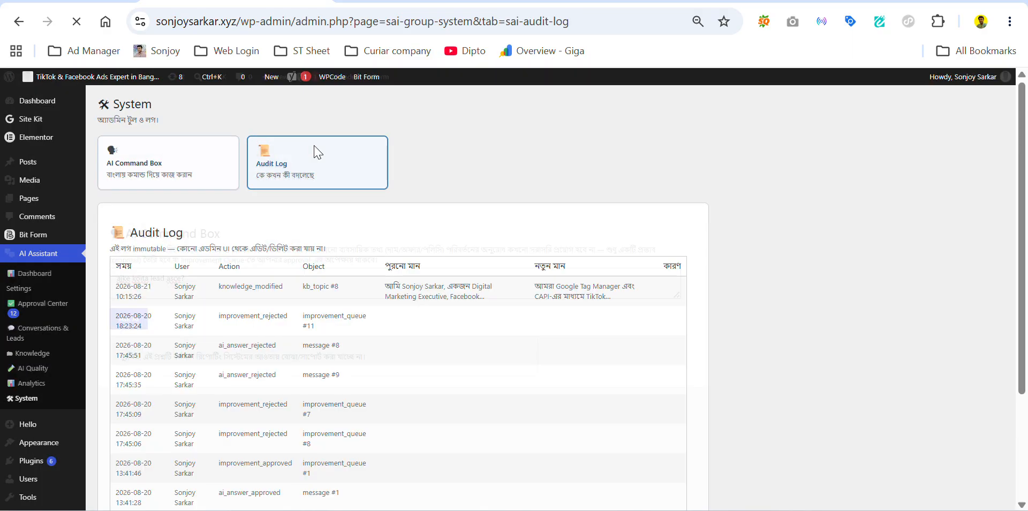
scroll(402, 307, "down", 2)
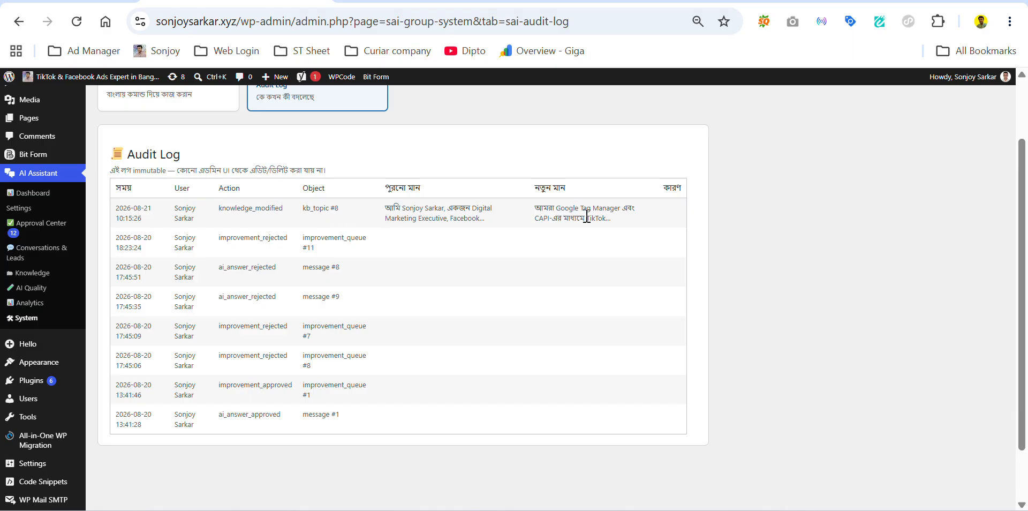
scroll(592, 217, "up", 2)
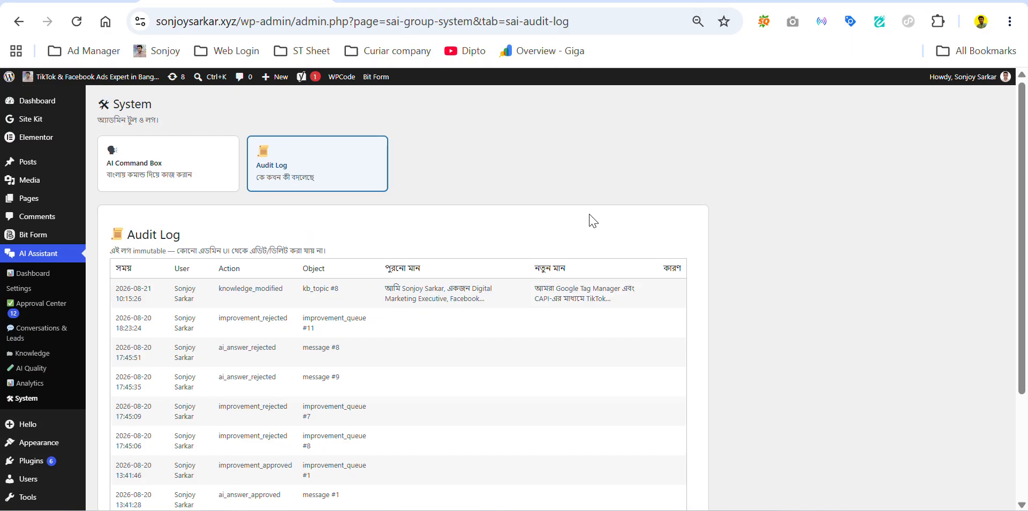